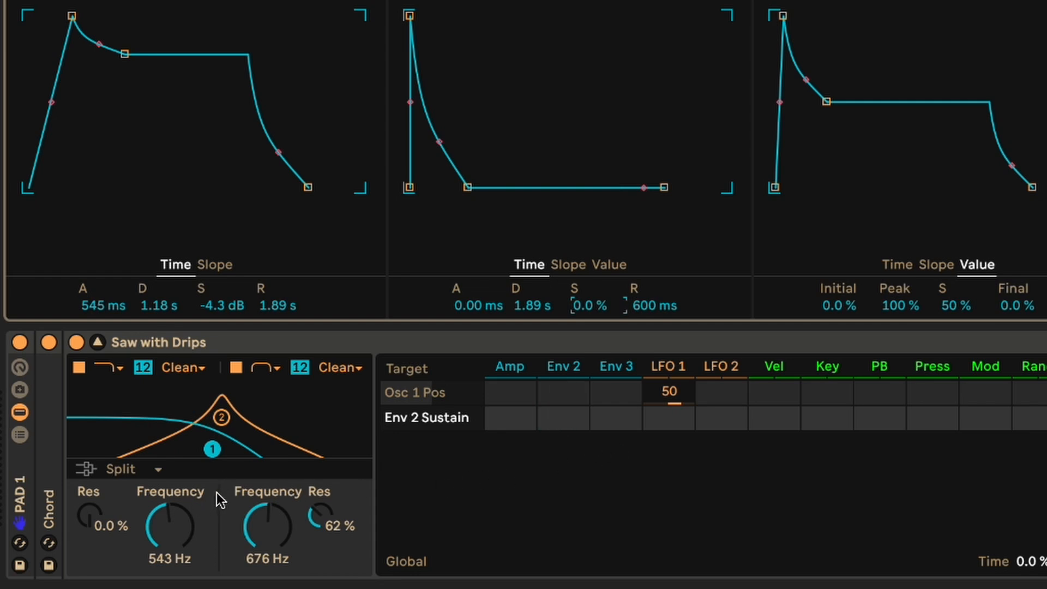
# - Route Env 2 to the Filter 1 frequency in the modulation matrix with an amount of 72
pyautogui.click(159, 529)
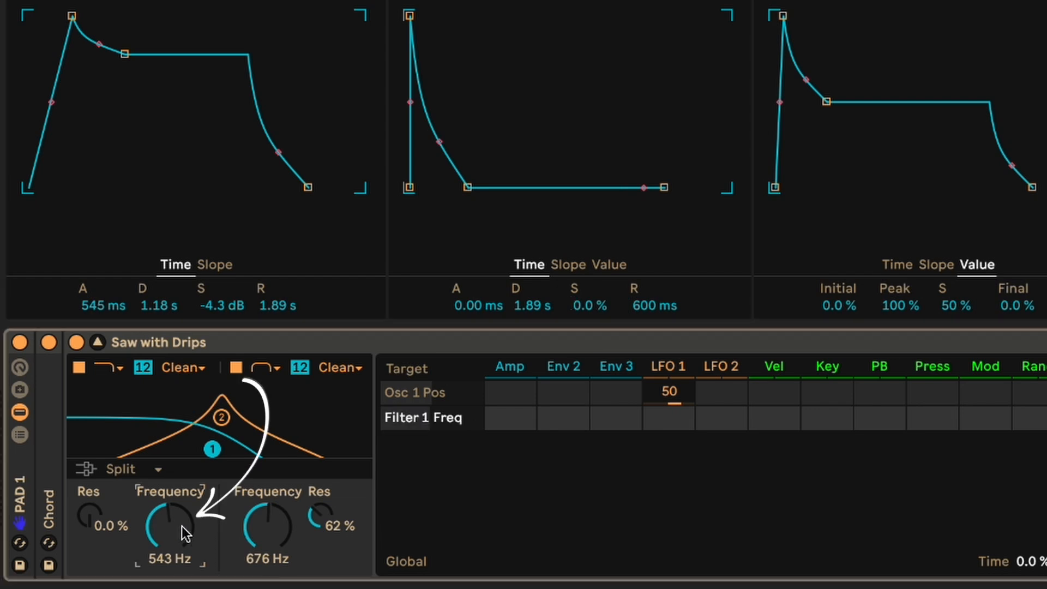
pyautogui.moveTo(569, 418); pyautogui.dragTo(570, 390)
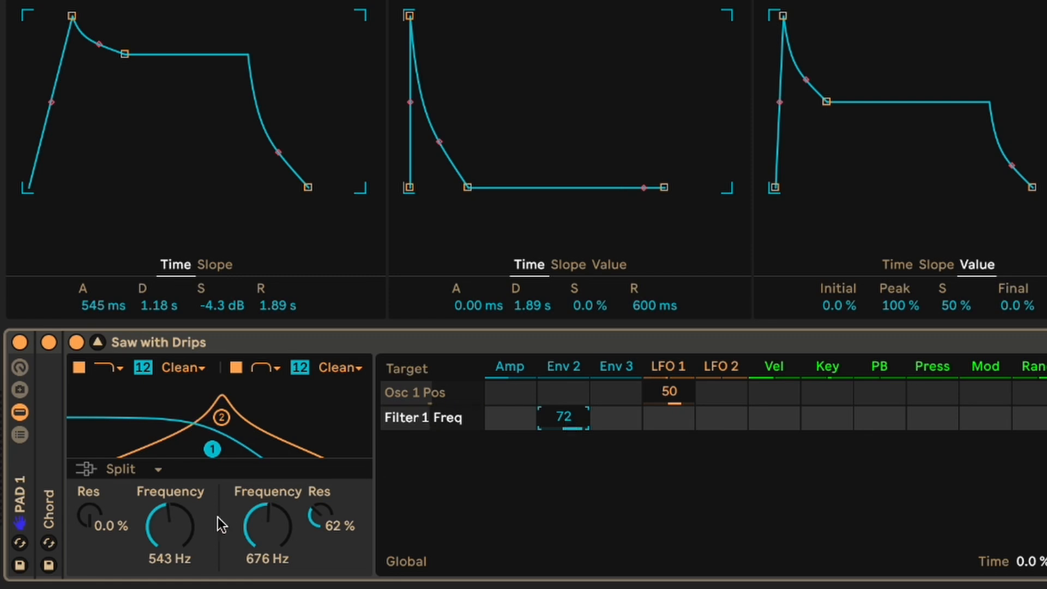
# - Try Env 2 decay times of 4.68 s and 788 ms, and undo the changes
pyautogui.moveTo(525, 309); pyautogui.dragTo(525, 284)
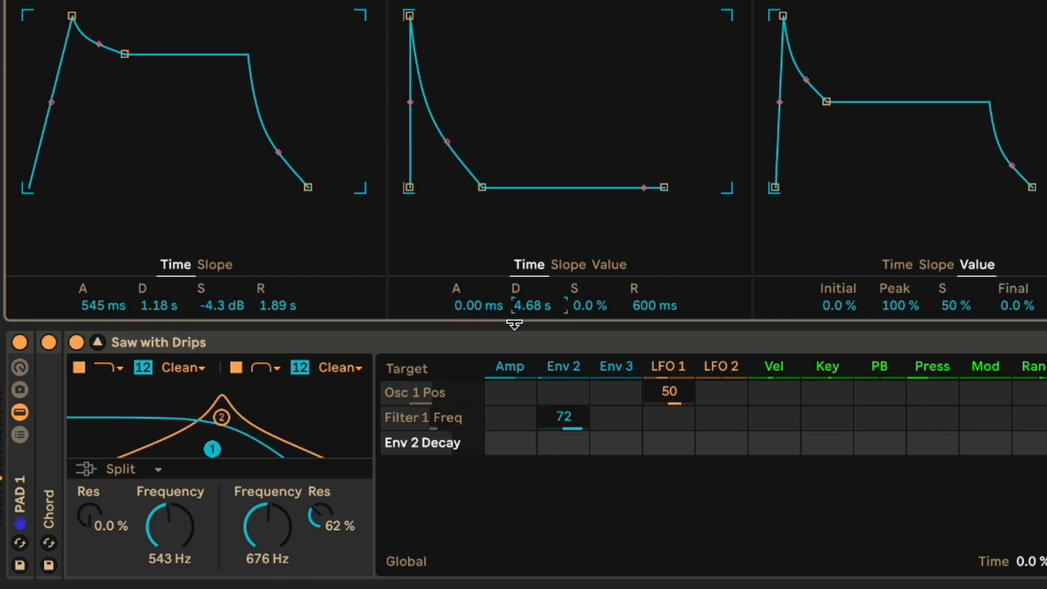
pyautogui.moveTo(524, 307); pyautogui.dragTo(525, 318)
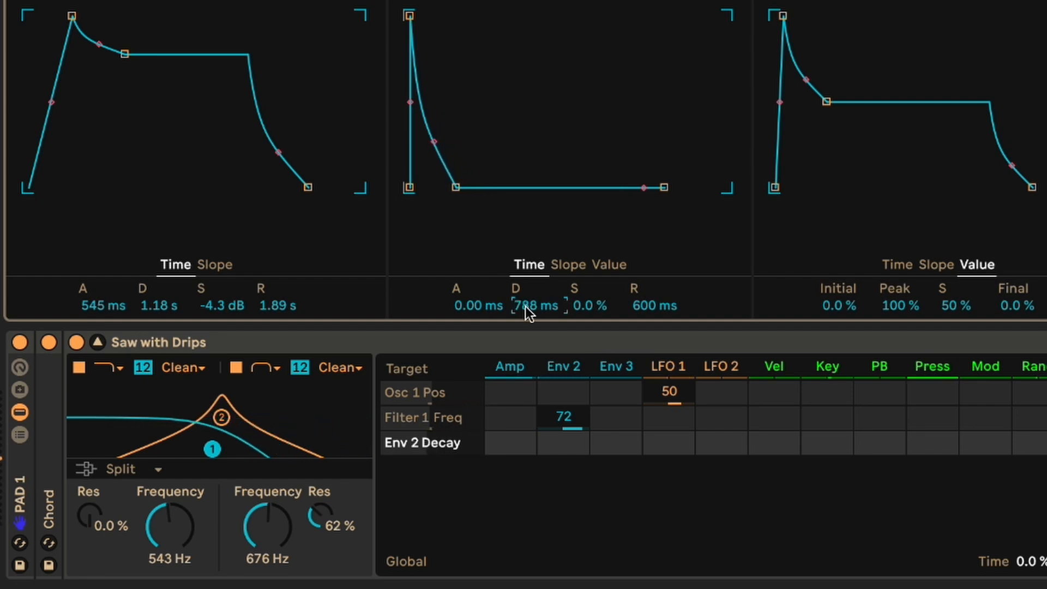
pyautogui.hotkey('ctrl', 'z')
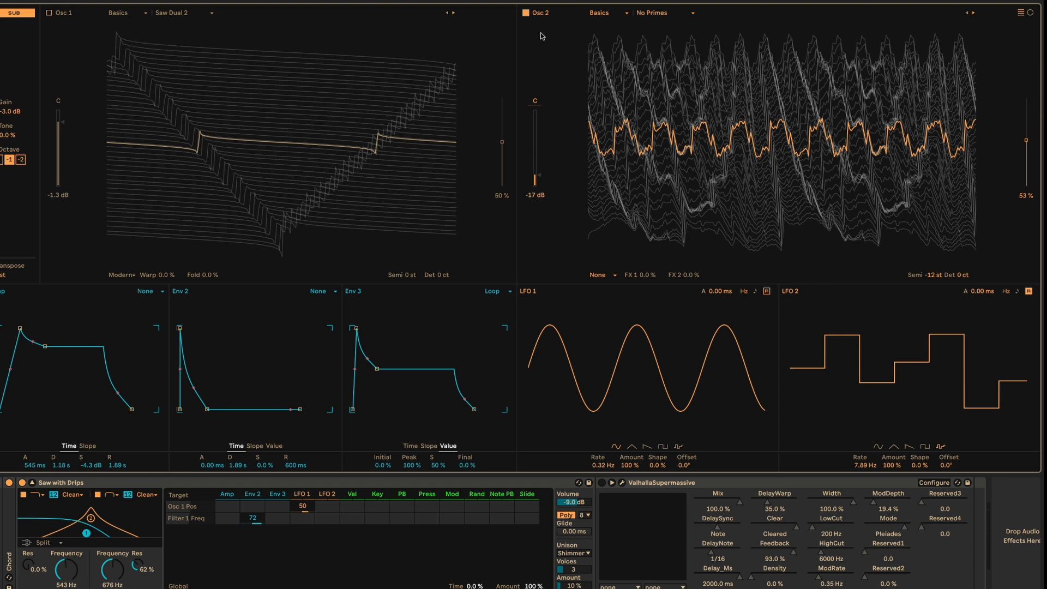
# - Route LFO 2 to the Osc 2 position with an amount of 100, and also to the Filter 2 frequency
pyautogui.click(1027, 143)
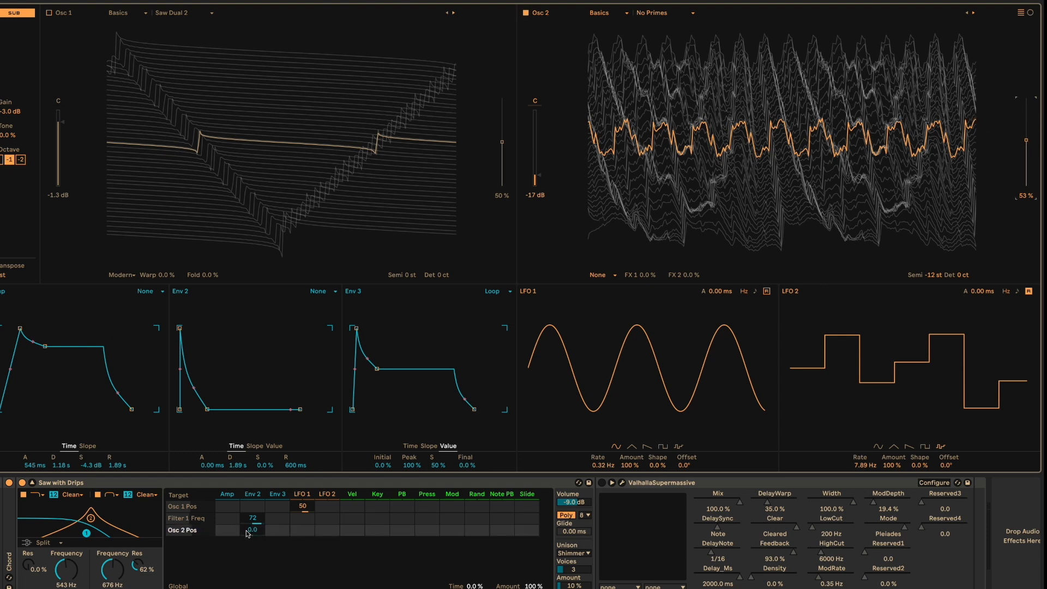
pyautogui.click(328, 531)
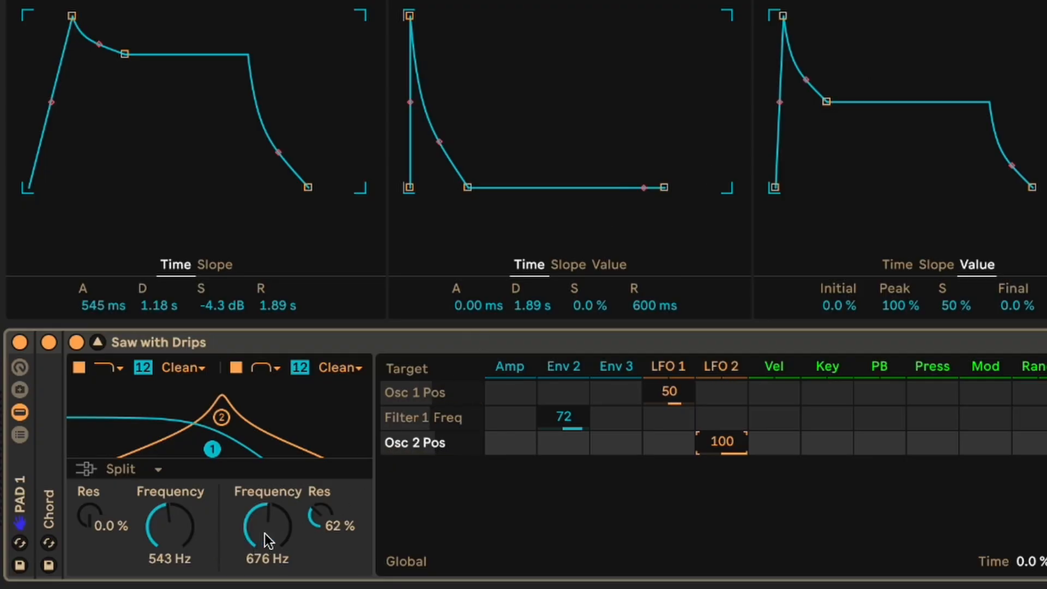
pyautogui.click(264, 533)
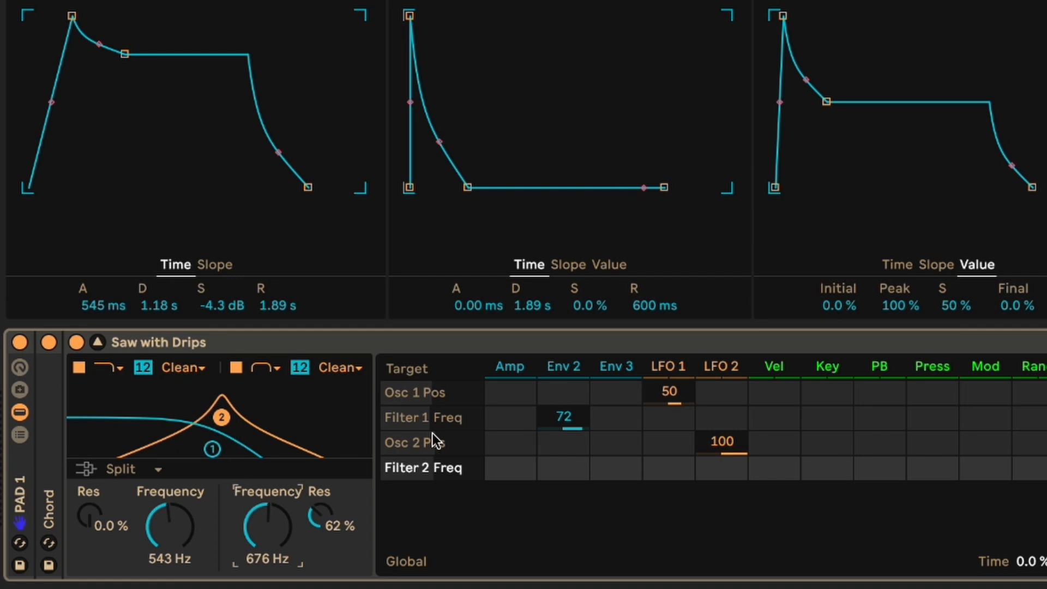
pyautogui.moveTo(716, 473); pyautogui.dragTo(716, 448)
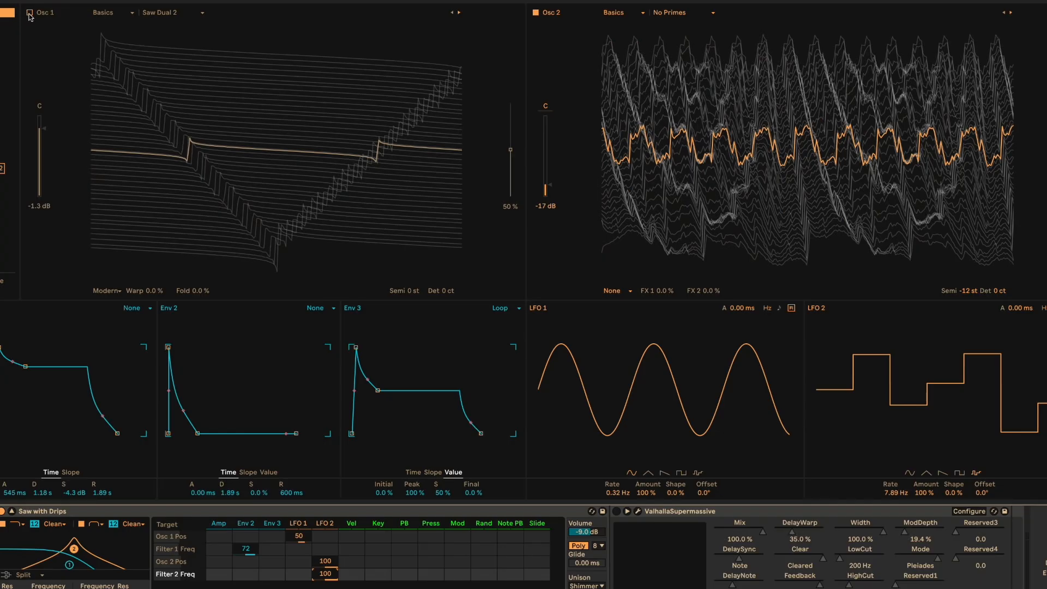
pyautogui.click(29, 13)
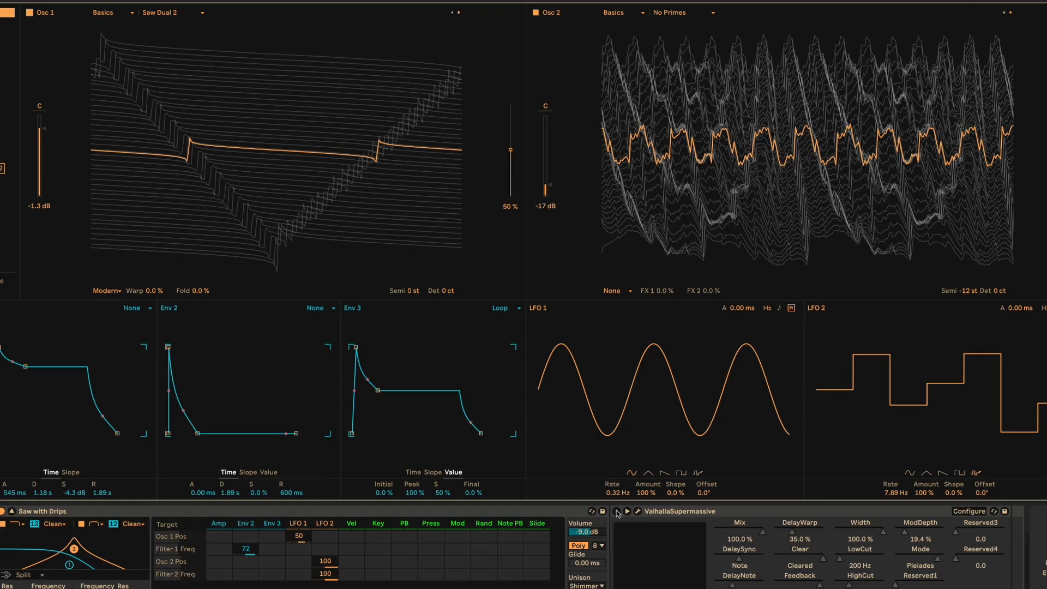
pyautogui.click(617, 511)
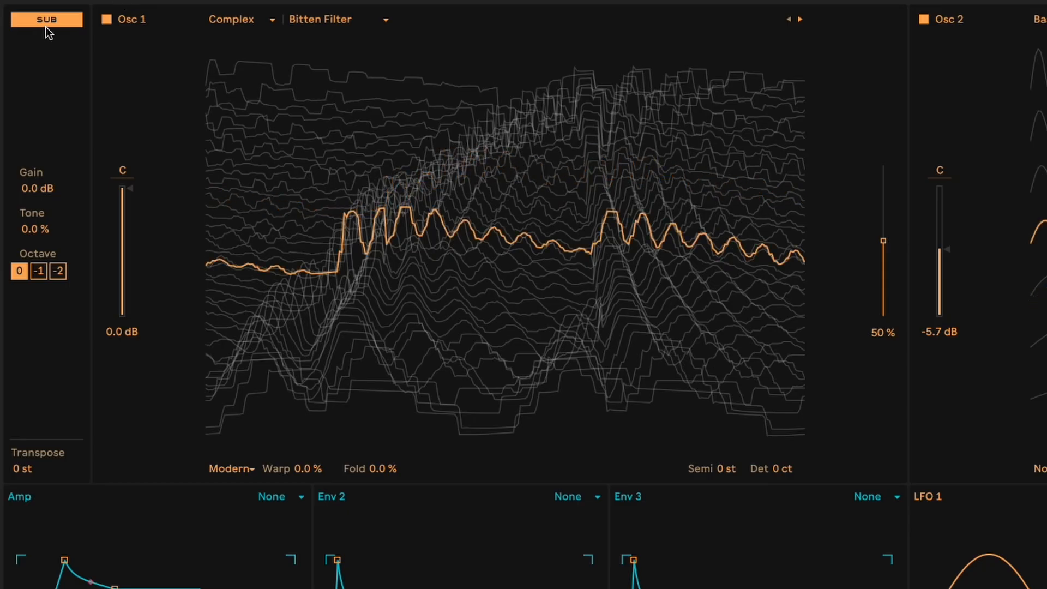
# - Isolate the sub oscillator by disabling Osc 1 and Osc 2, and switch to Osc 1 alone with the sub off
pyautogui.click(106, 19)
pyautogui.click(924, 21)
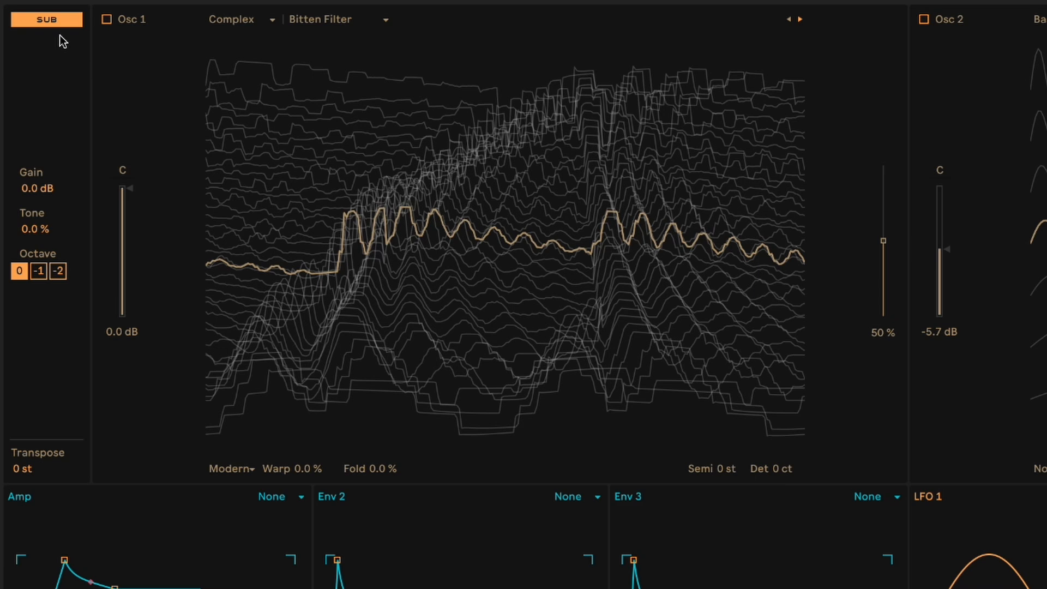
pyautogui.click(53, 21)
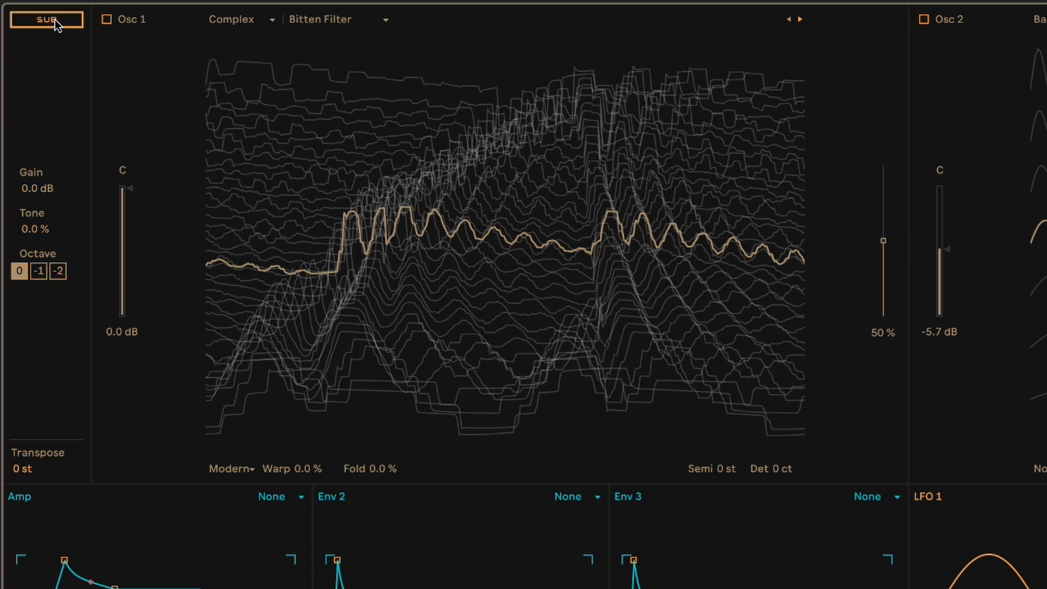
pyautogui.click(106, 20)
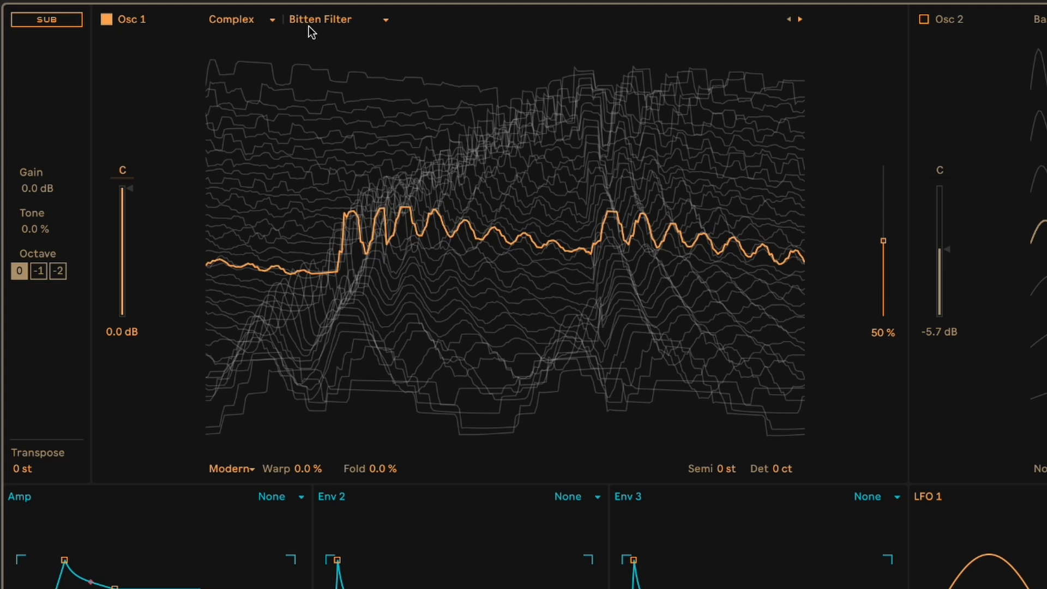
pyautogui.moveTo(563, 224)
pyautogui.mouseDown()
pyautogui.moveTo(563, 355)
pyautogui.moveTo(563, 60)
pyautogui.moveTo(563, 387)
pyautogui.moveTo(563, 219)
pyautogui.mouseUp()
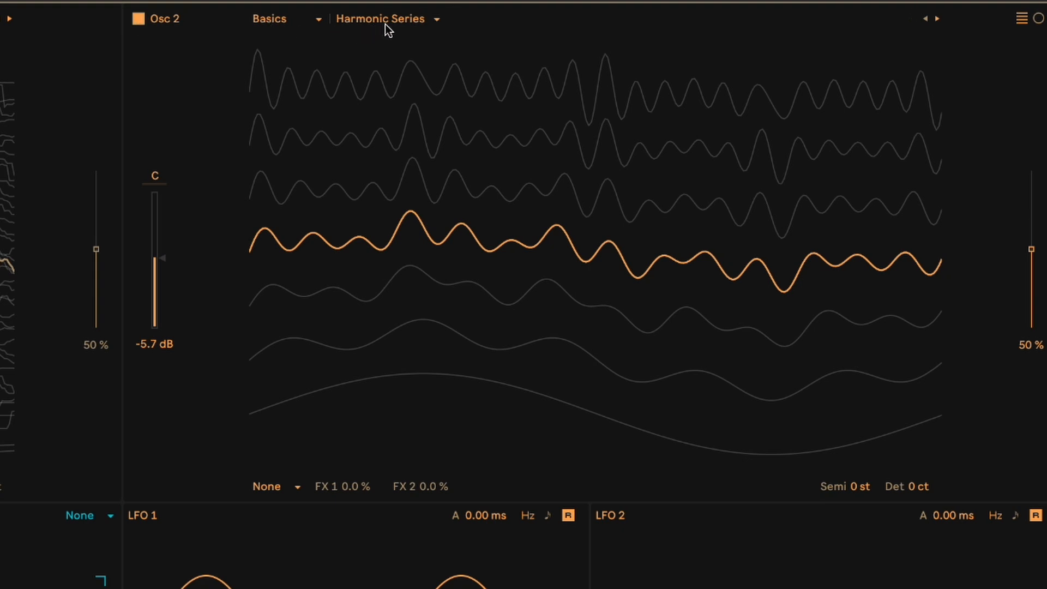
pyautogui.moveTo(548, 224); pyautogui.dragTo(549, 277)
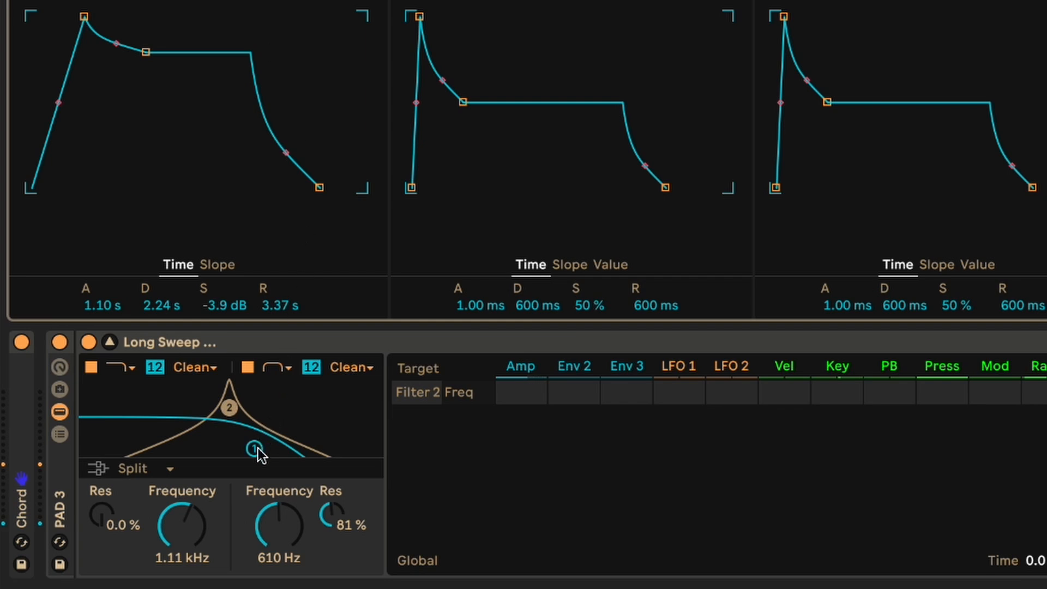
# - Try opening the Filter 1 cutoff to 20.5 kHz, undo it, and try sweeping the Filter 2 frequency upward
pyautogui.moveTo(255, 450); pyautogui.dragTo(375, 449)
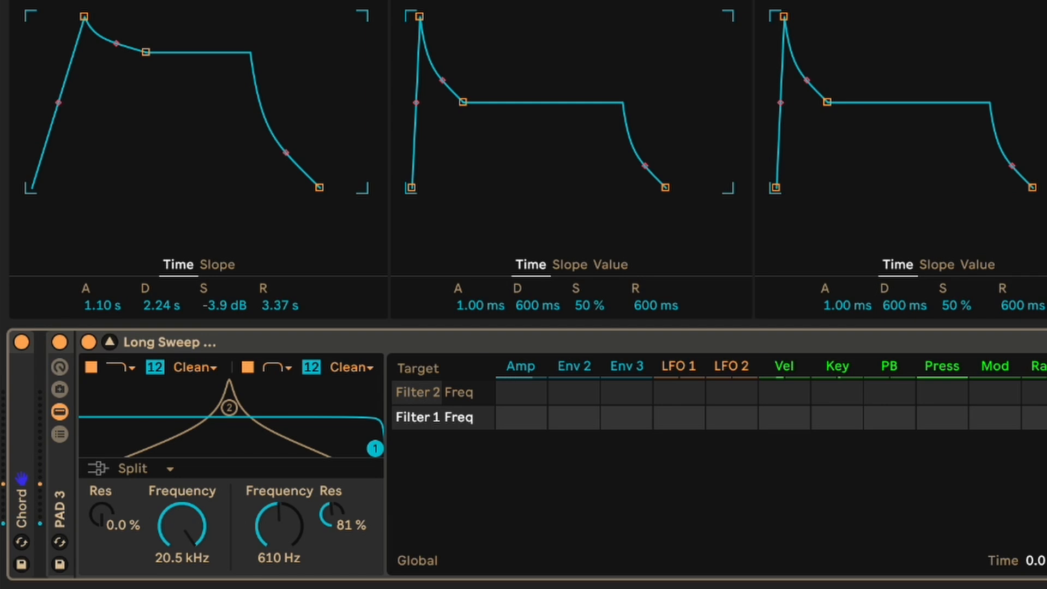
pyautogui.hotkey('ctrl', 'z')
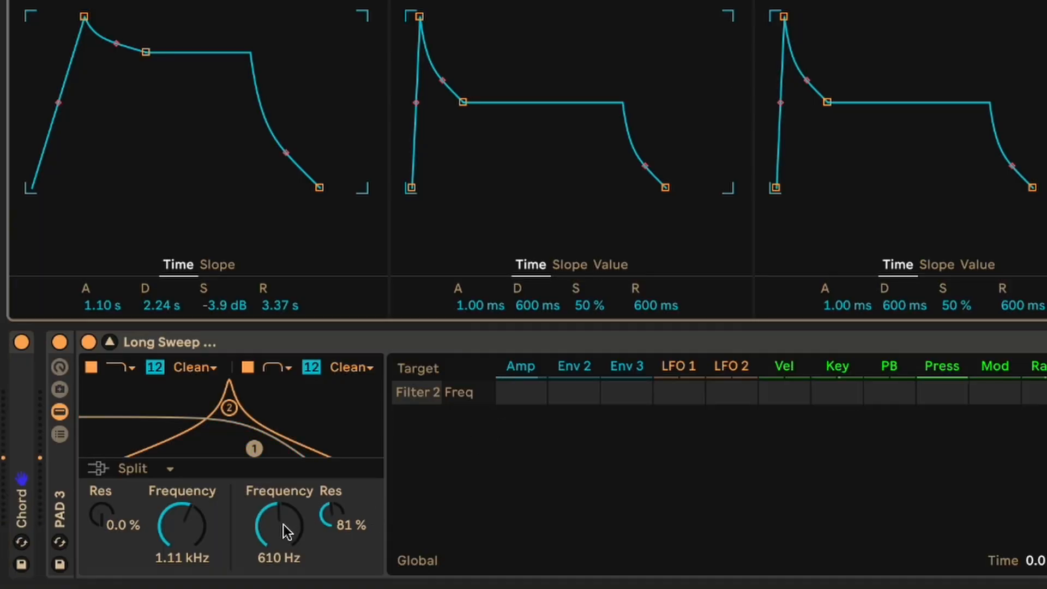
pyautogui.moveTo(267, 537); pyautogui.dragTo(267, 512)
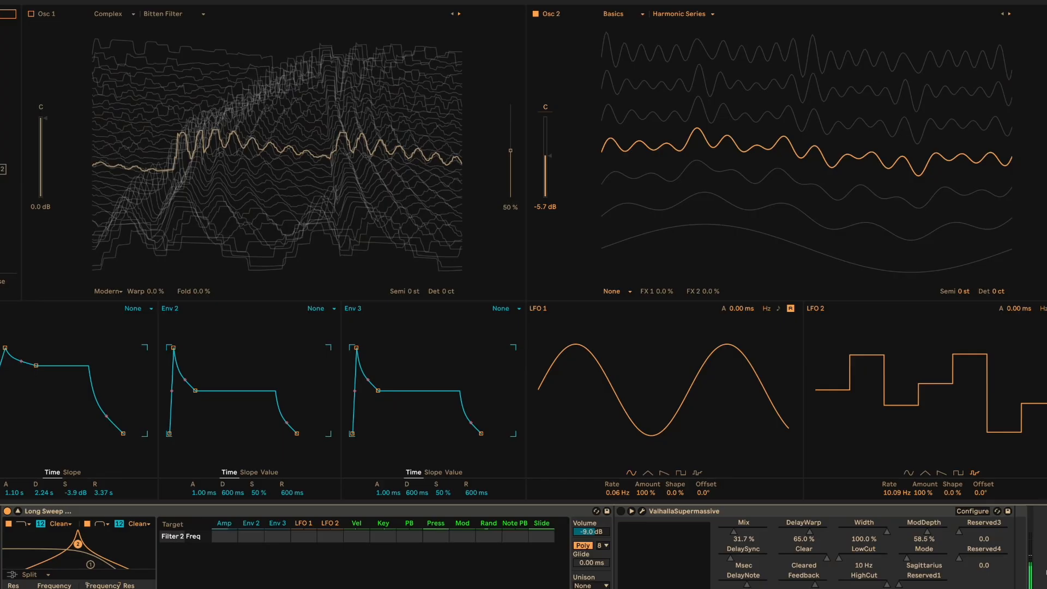
# - Disable Osc 2, enable Osc 1, and modulate the Osc 1 position with LFO 1 at an amount of -50
pyautogui.click(536, 15)
pyautogui.click(31, 15)
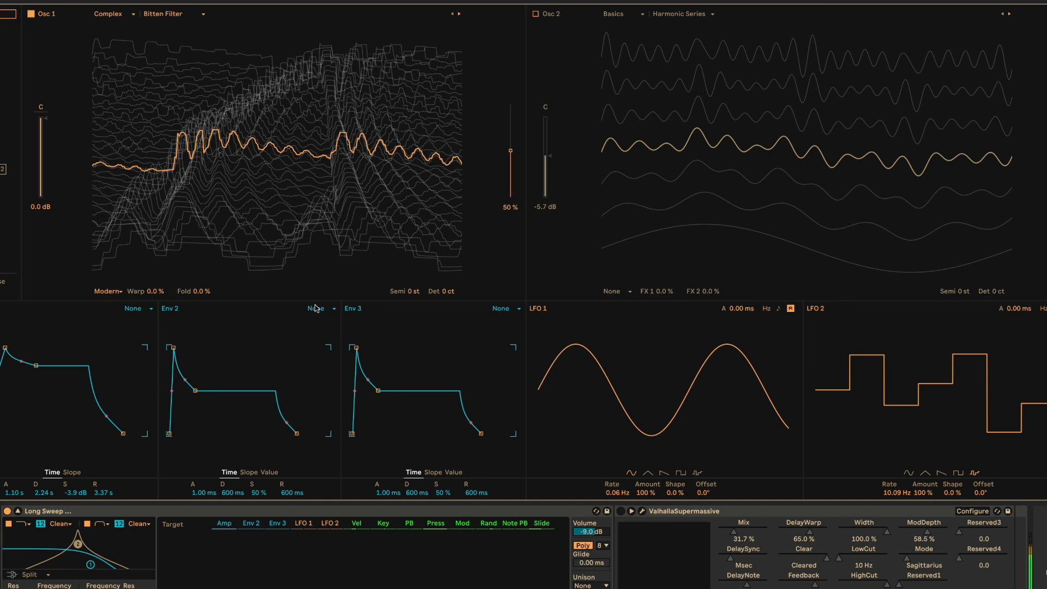
pyautogui.click(511, 152)
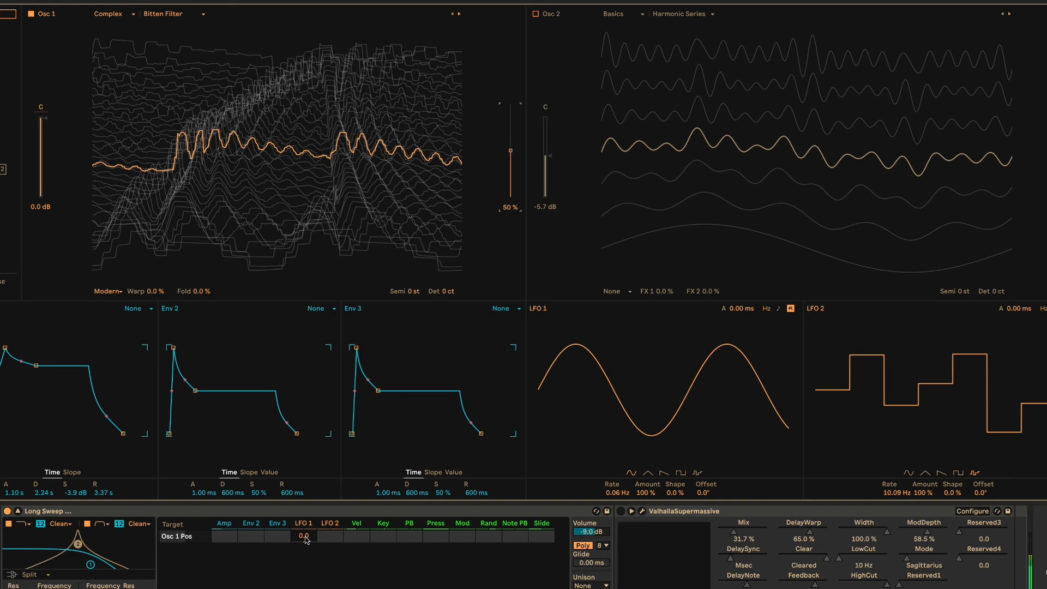
pyautogui.moveTo(304, 536); pyautogui.dragTo(303, 567)
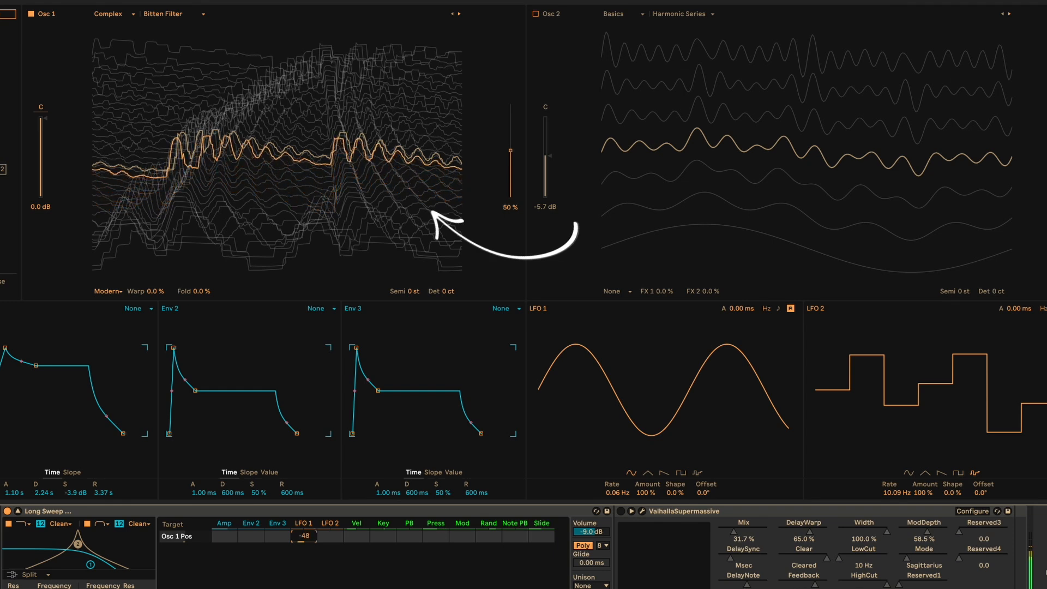
pyautogui.moveTo(304, 536); pyautogui.dragTo(304, 535)
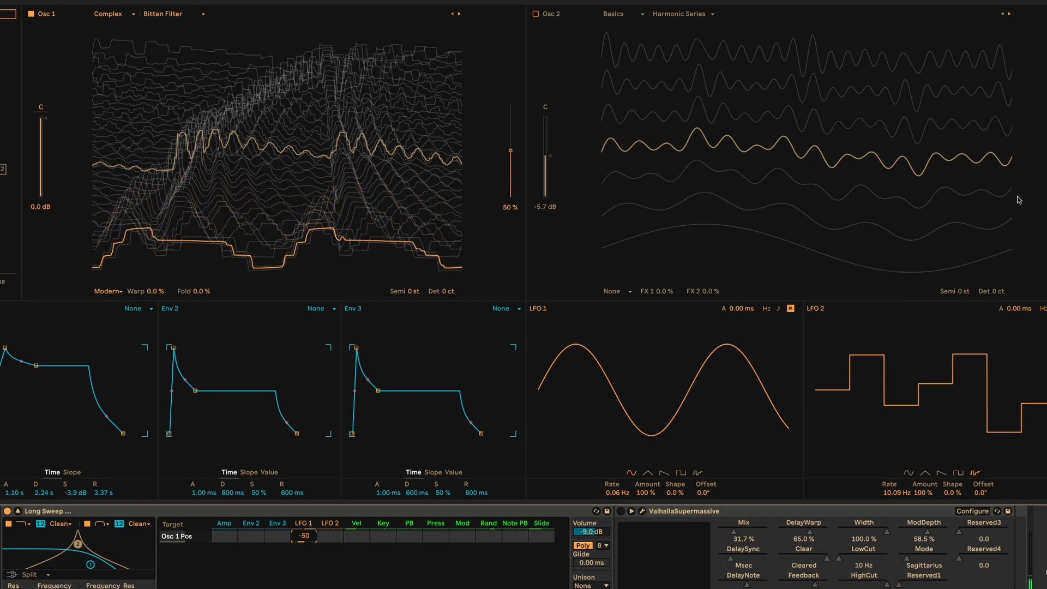
# - Enable Osc 2 and modulate its wavetable position with LFO 2 at an amount of 50
pyautogui.click(537, 15)
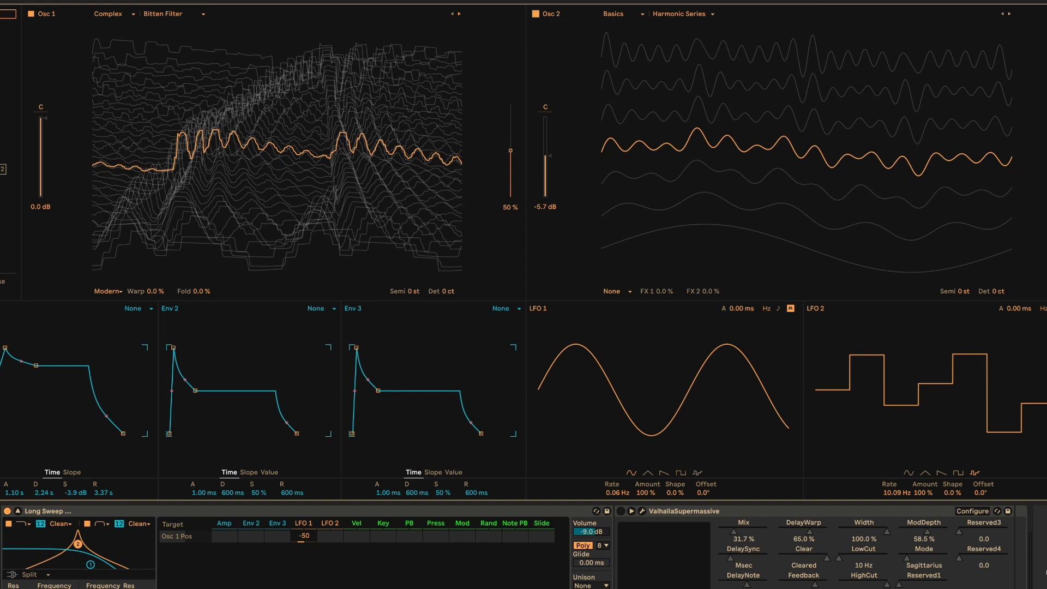
pyautogui.click(1046, 151)
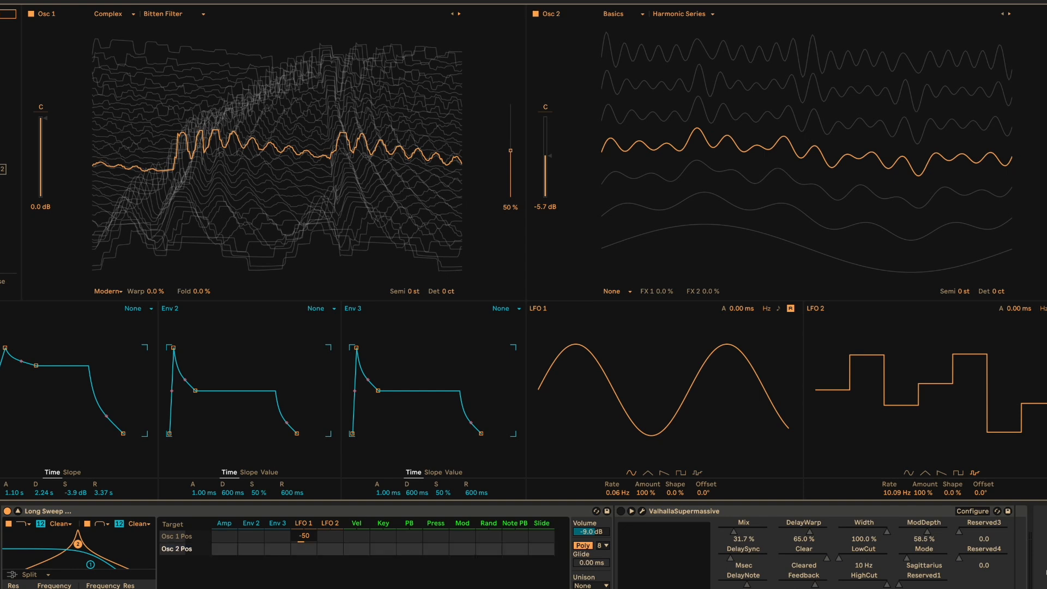
pyautogui.click(333, 551)
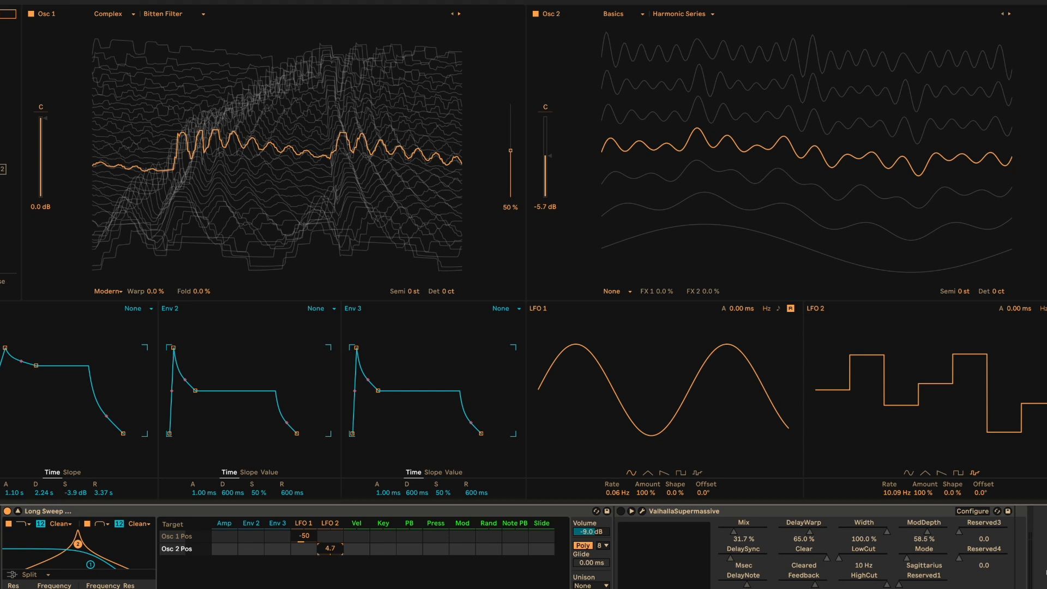
pyautogui.moveTo(333, 551); pyautogui.dragTo(333, 535)
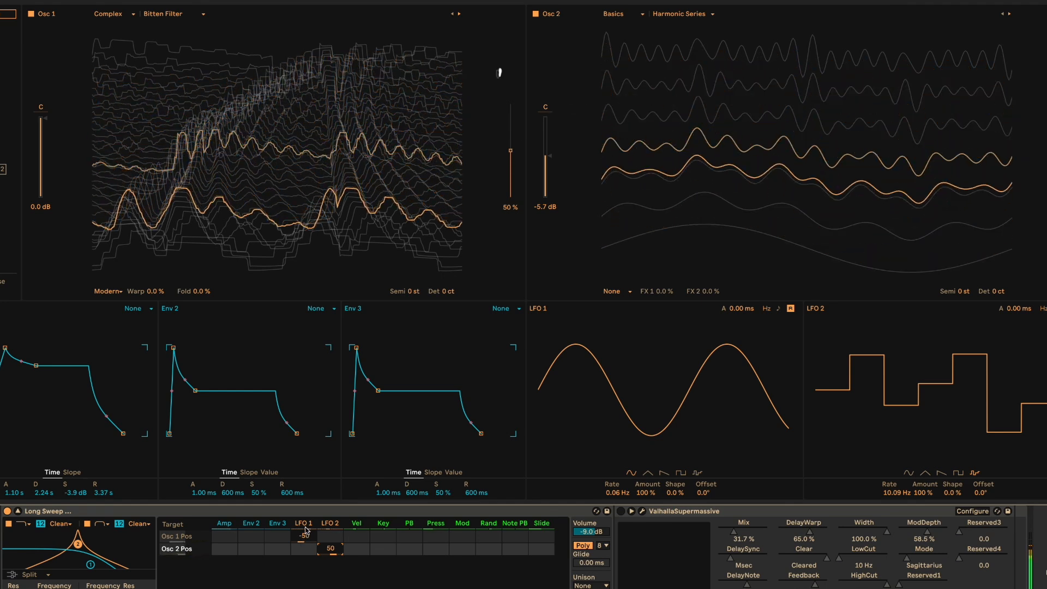
pyautogui.moveTo(305, 535); pyautogui.dragTo(305, 474)
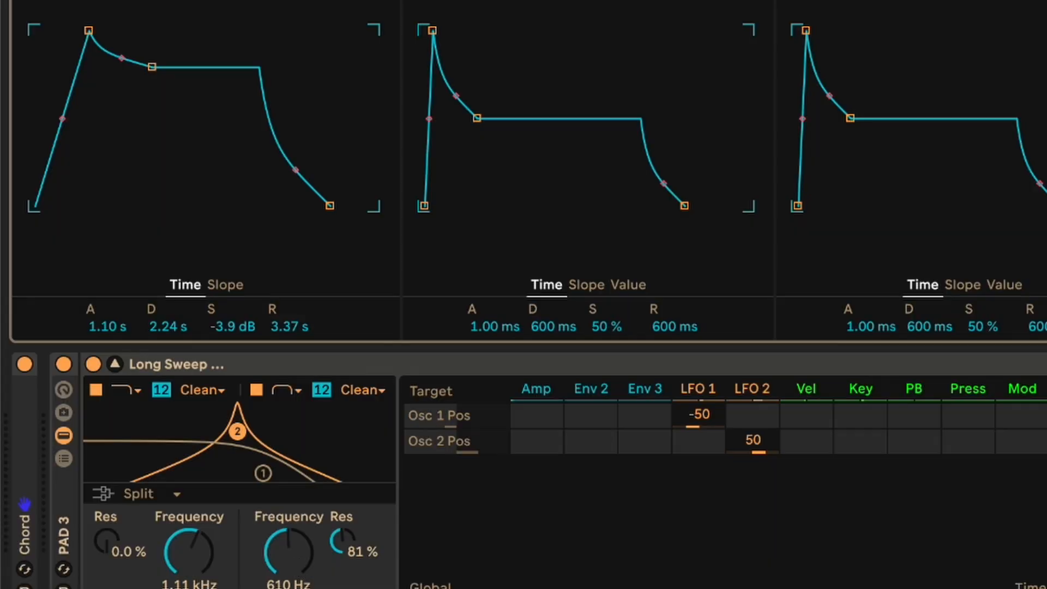
# - Assign LFO 1 to the third target row of the modulation matrix
pyautogui.click(298, 561)
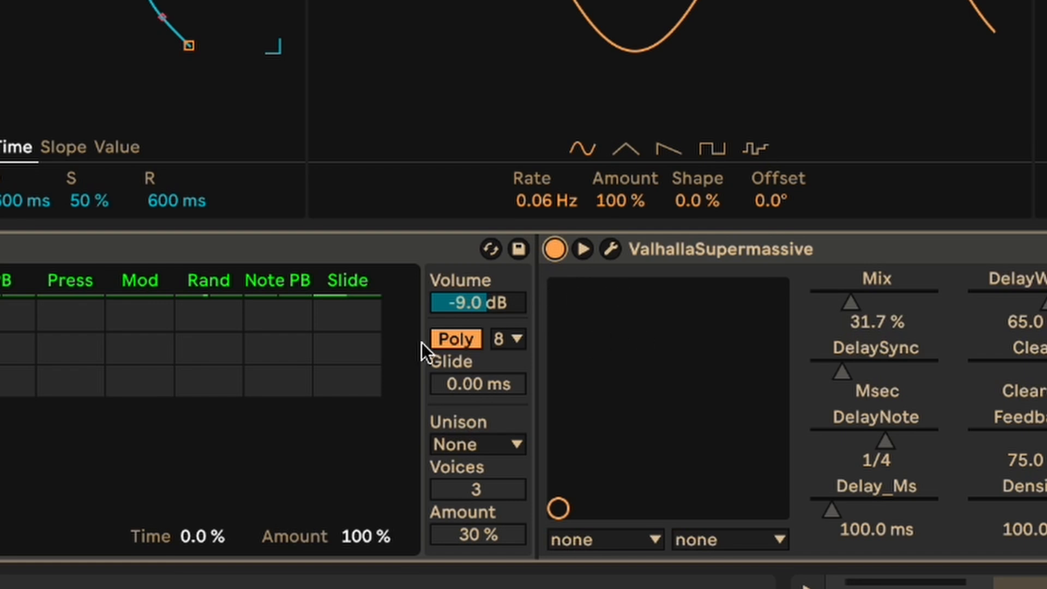
# - Set the unison mode to Classic with an amount of 10%
pyautogui.click(515, 444)
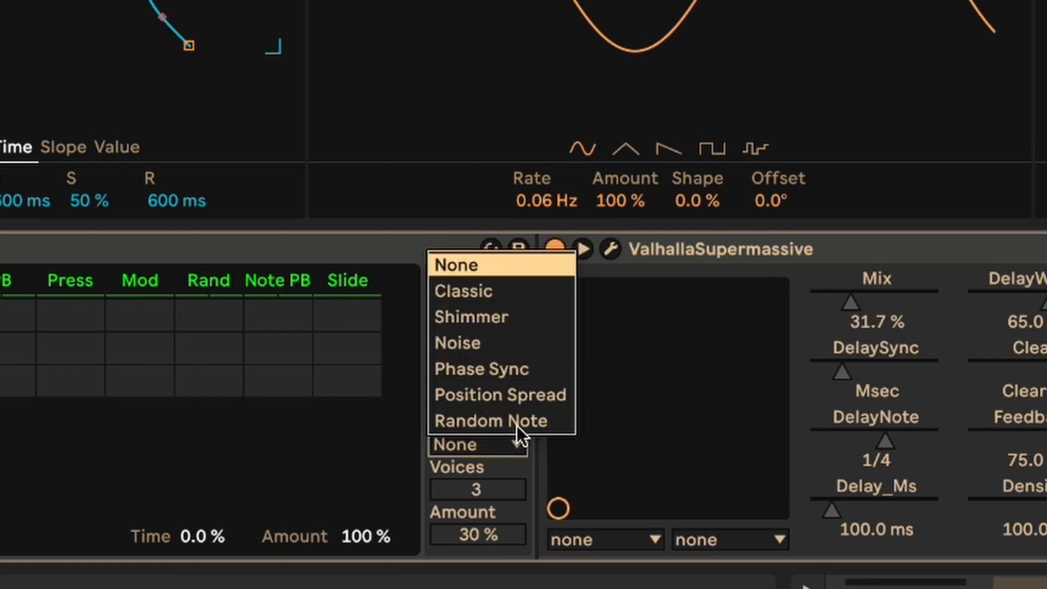
pyautogui.click(499, 293)
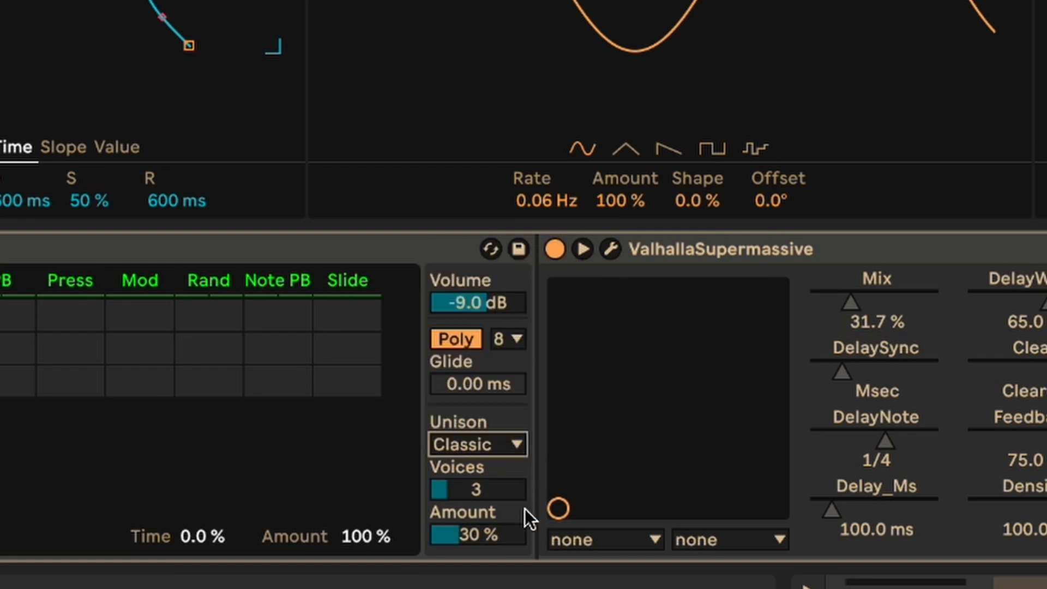
pyautogui.click(486, 536)
pyautogui.write('10')
pyautogui.press('Return')
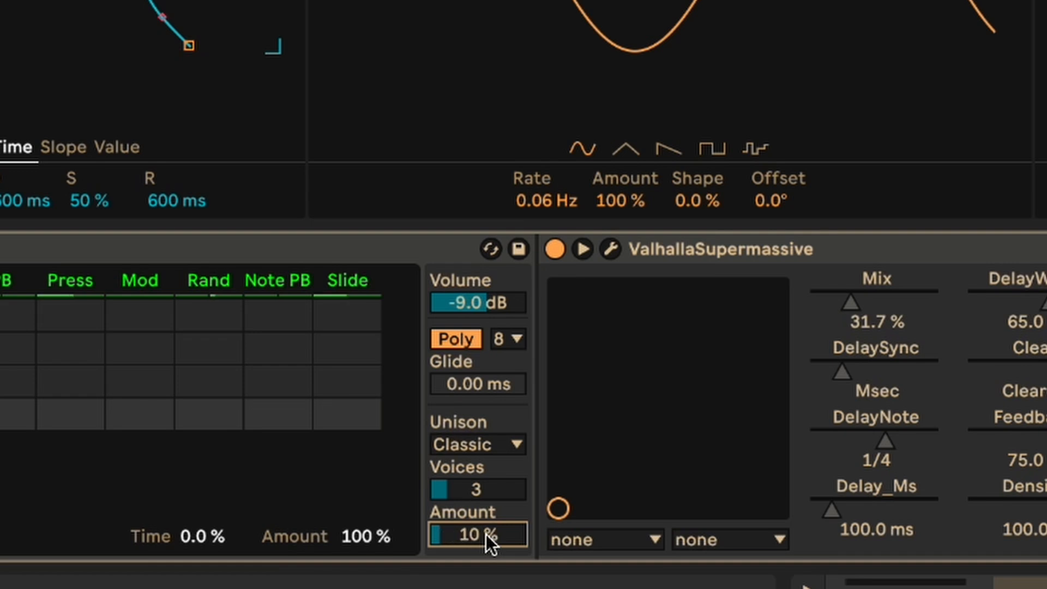
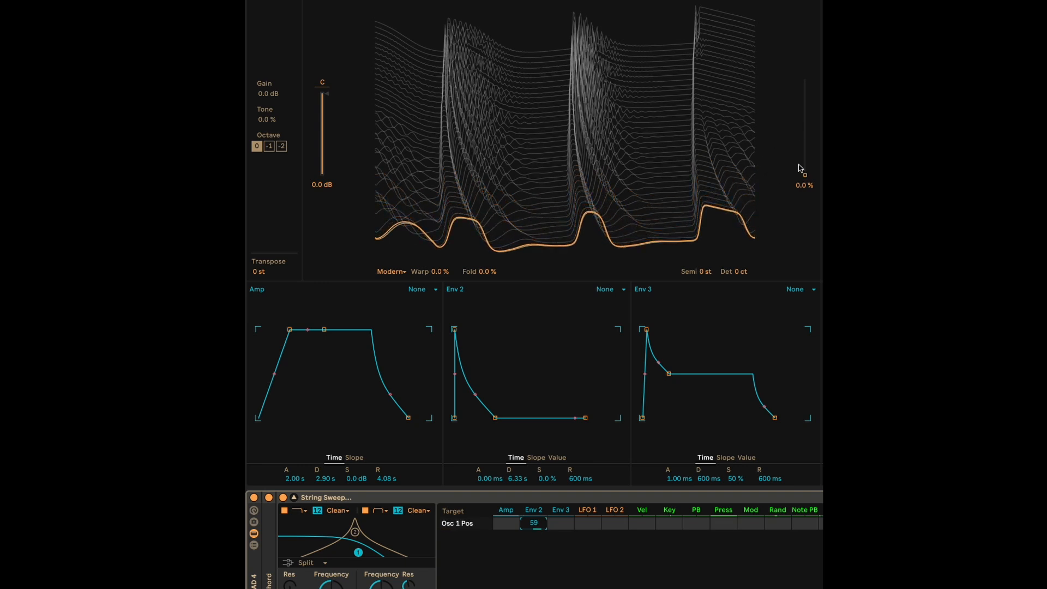
# - Sweep the Osc 1 wavetable position to 40% and back to 0%, and modulate the Filter 1 frequency with Env 2 at 56
pyautogui.moveTo(806, 176); pyautogui.dragTo(805, 136)
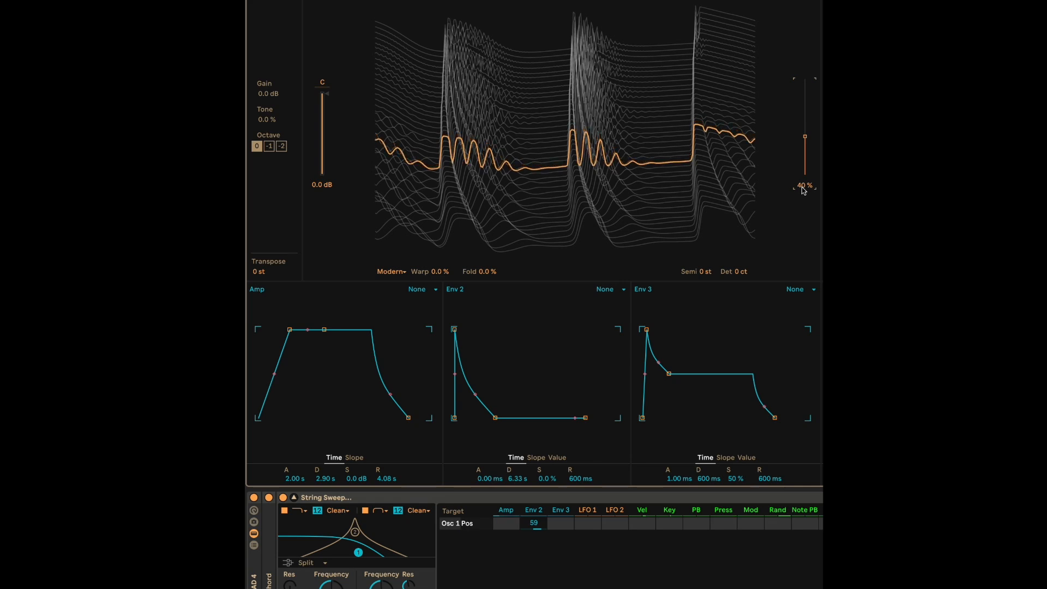
pyautogui.moveTo(806, 140); pyautogui.dragTo(805, 174)
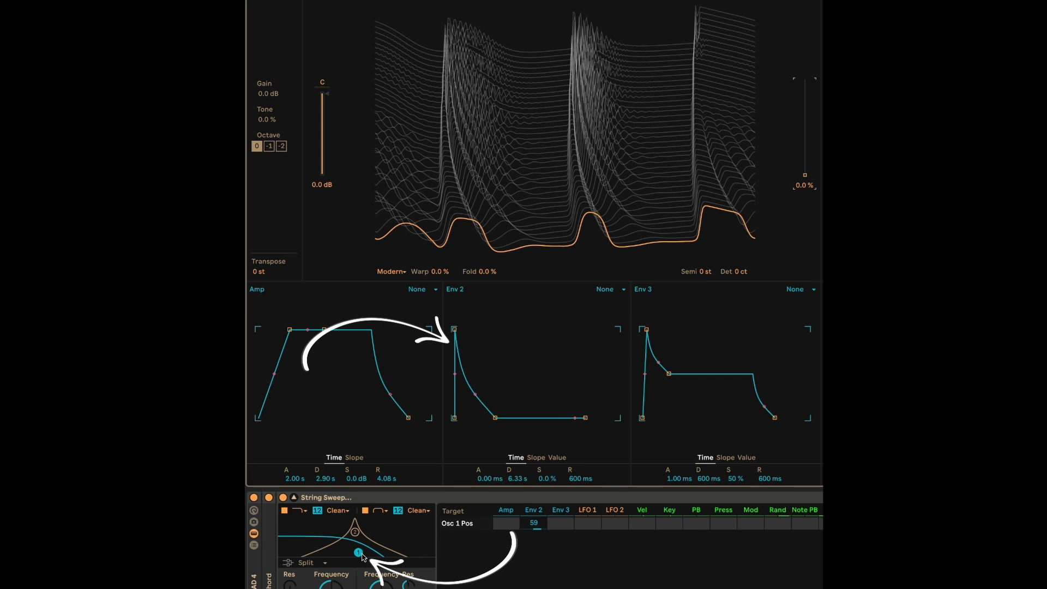
pyautogui.click(331, 586)
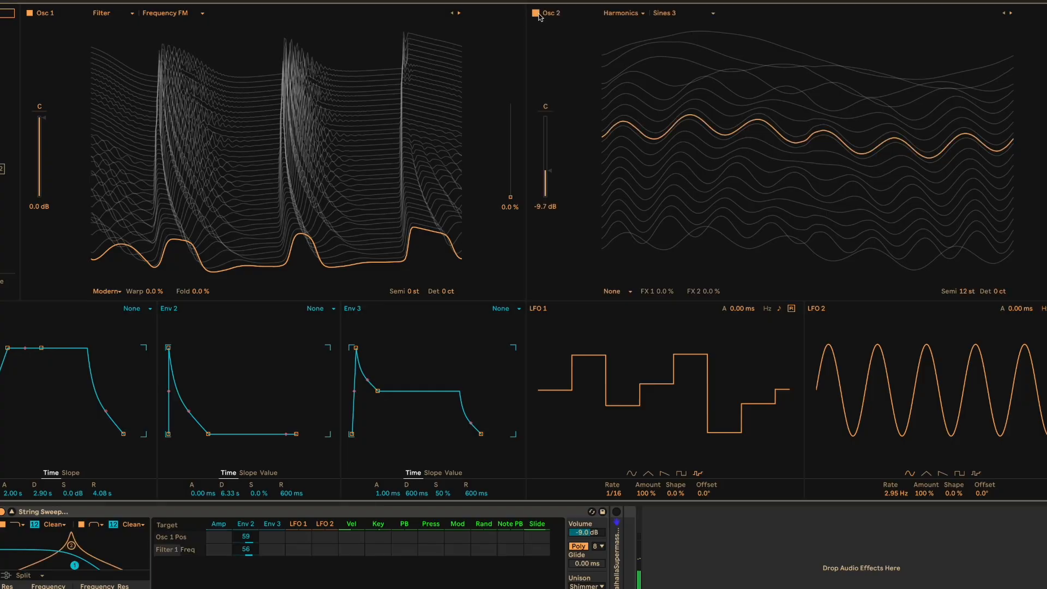
# - Disable Osc 1 and modulate the Osc 2 wavetable position with LFO 1 at an amount of 28
pyautogui.click(30, 15)
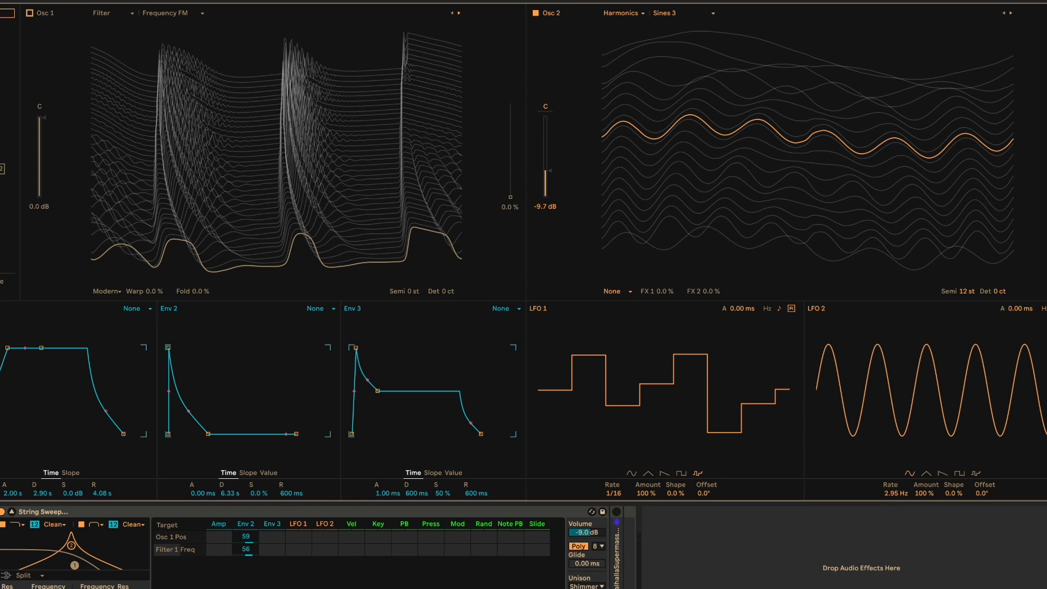
pyautogui.click(1046, 143)
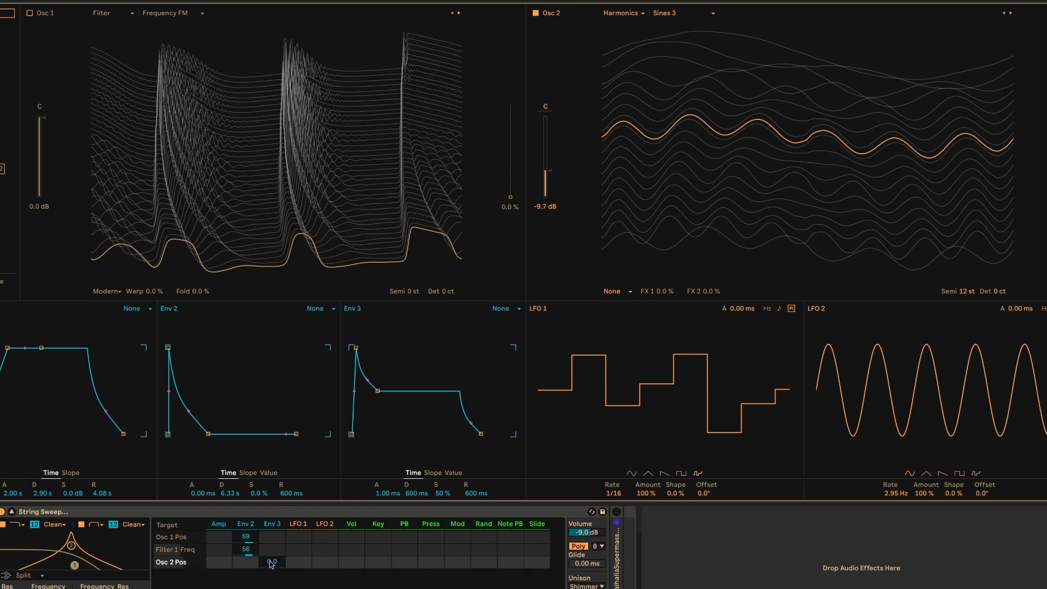
pyautogui.moveTo(299, 563); pyautogui.dragTo(299, 546)
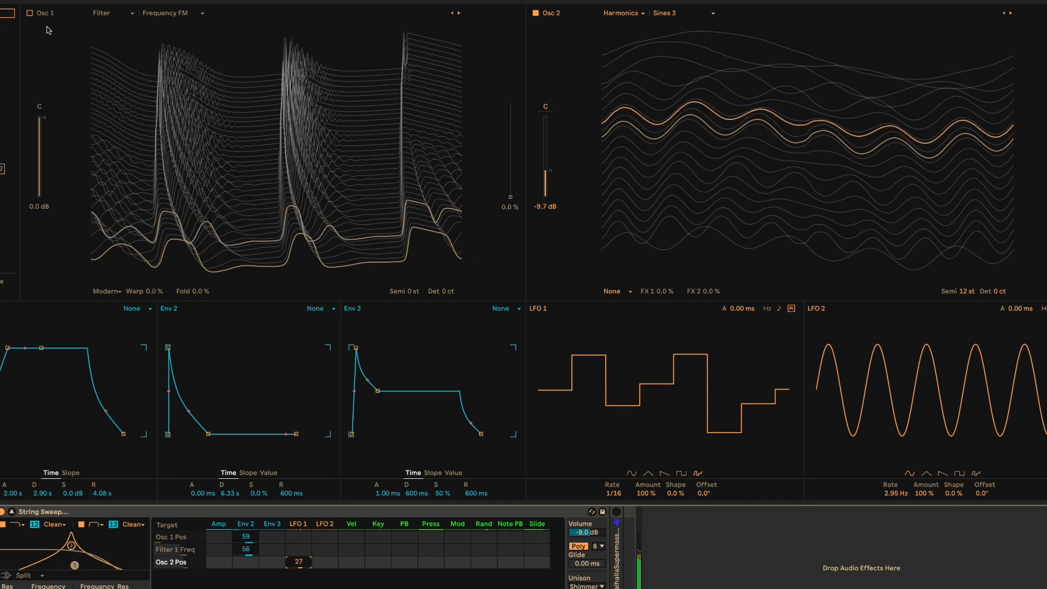
pyautogui.moveTo(298, 565); pyautogui.dragTo(299, 565)
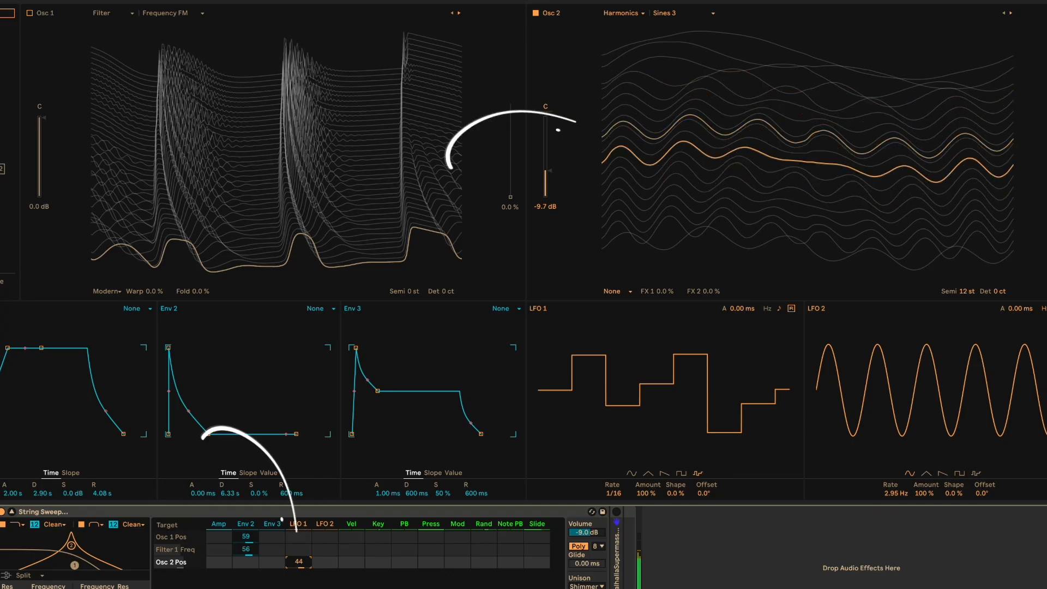
pyautogui.moveTo(298, 561)
pyautogui.mouseDown()
pyautogui.moveTo(298, 546)
pyautogui.moveTo(298, 576)
pyautogui.mouseUp()
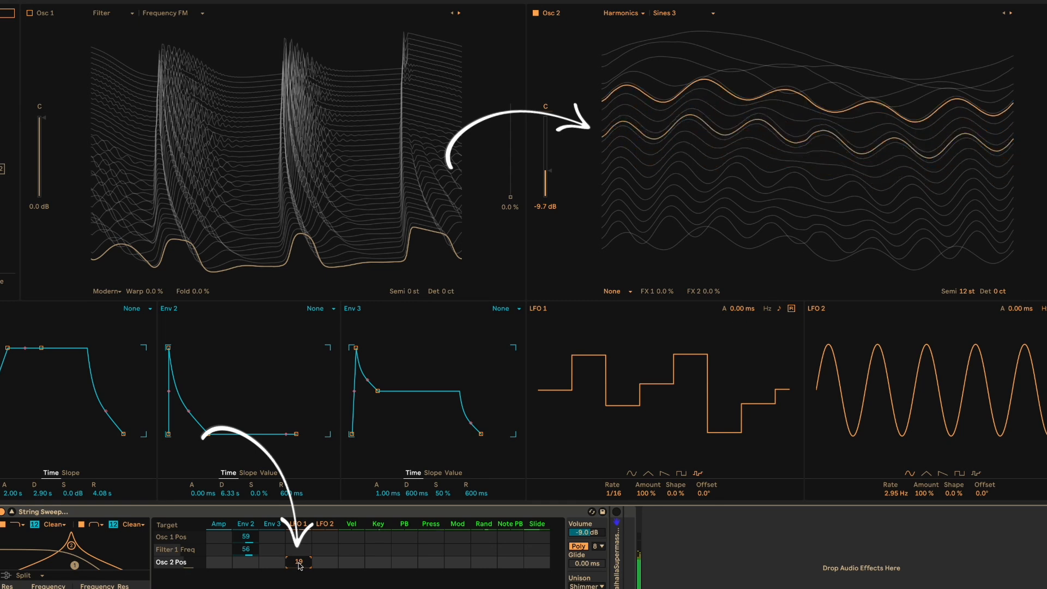
pyautogui.scroll(9, 299, 562)
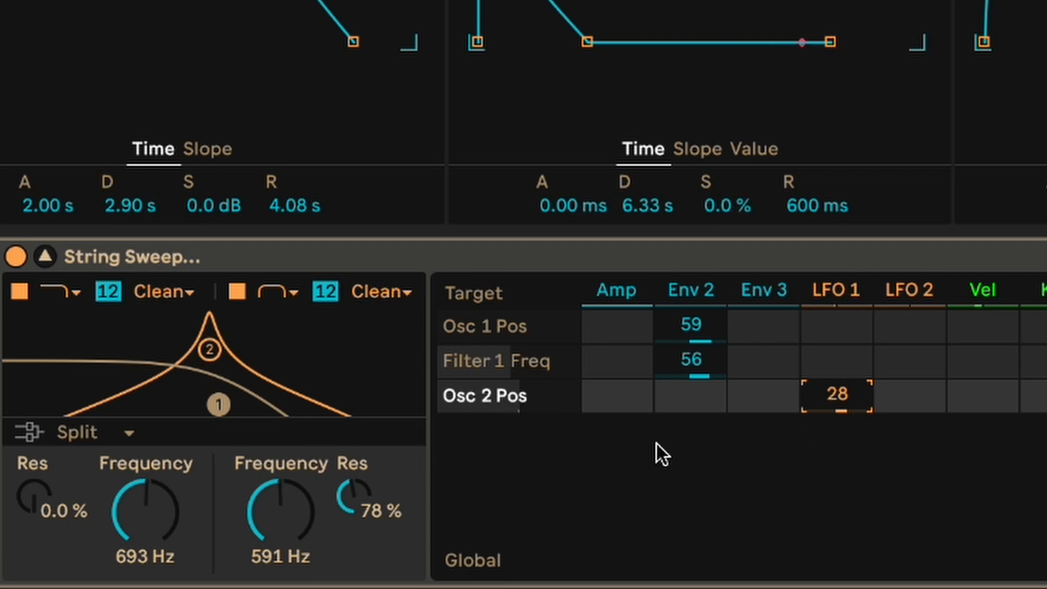
# - Add the Filter 2 frequency as a modulation target and modulate it with LFO 1 at an amount of 14
pyautogui.click(278, 514)
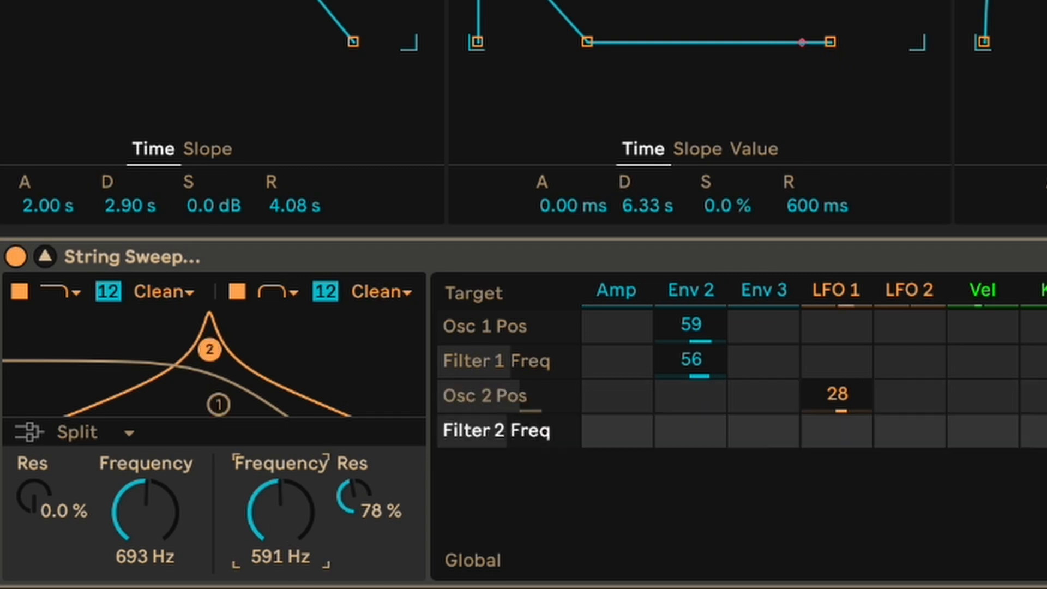
pyautogui.moveTo(851, 437); pyautogui.dragTo(851, 421)
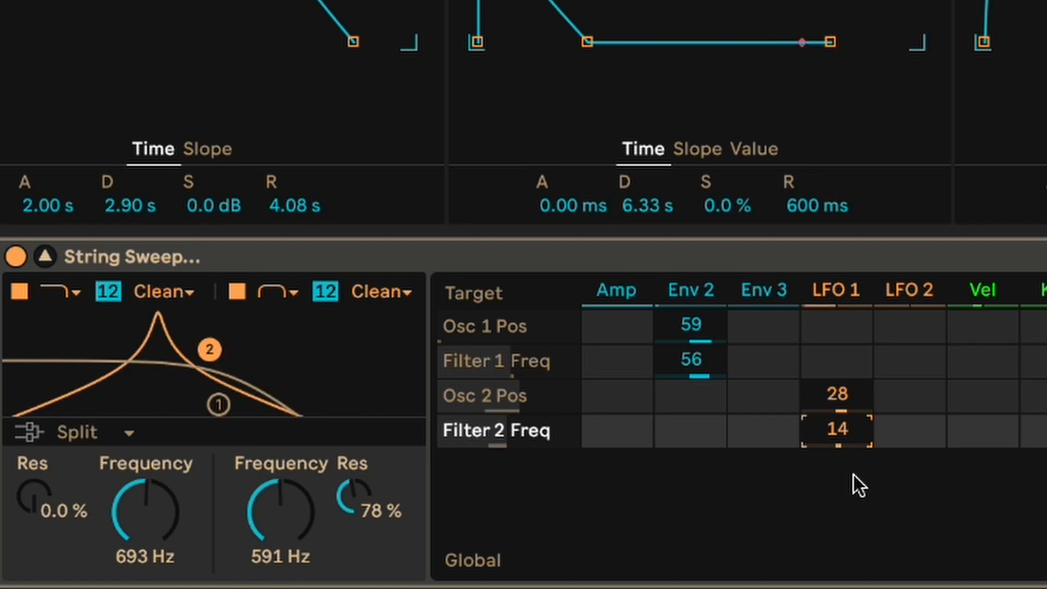
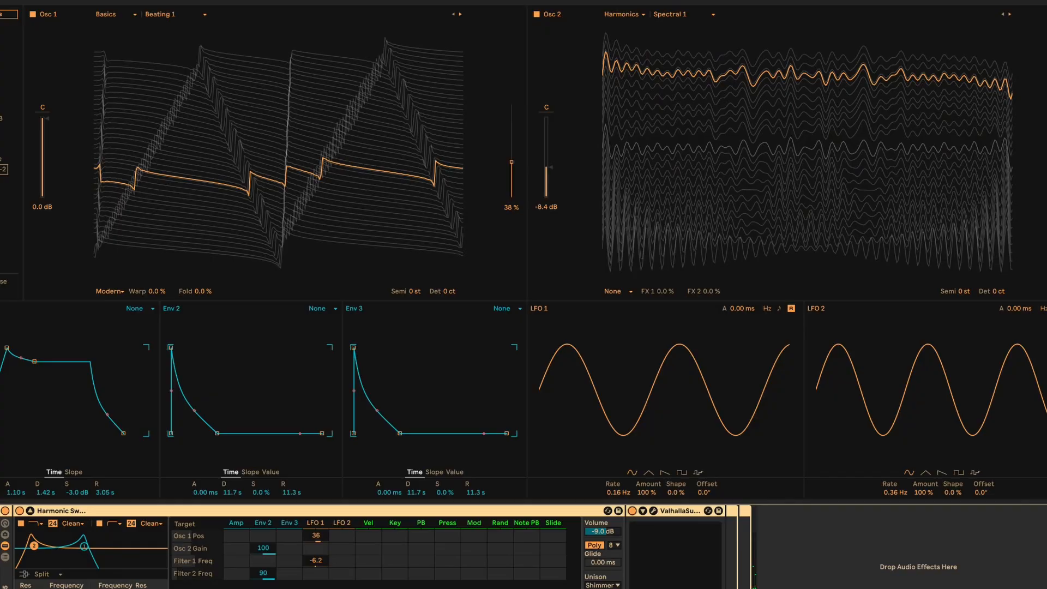
# - Clear the modulation amounts for Osc 2 Gain, Filter 2 Freq, Osc 1 Pos and Filter 1 Freq in the matrix
pyautogui.doubleClick(264, 548)
pyautogui.doubleClick(263, 573)
pyautogui.doubleClick(317, 538)
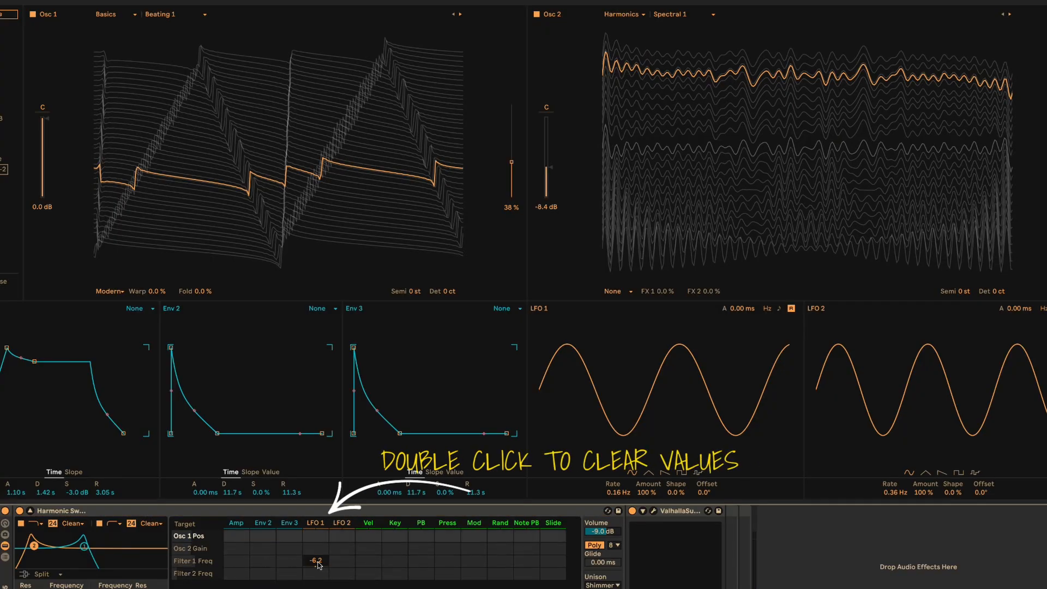
pyautogui.doubleClick(316, 561)
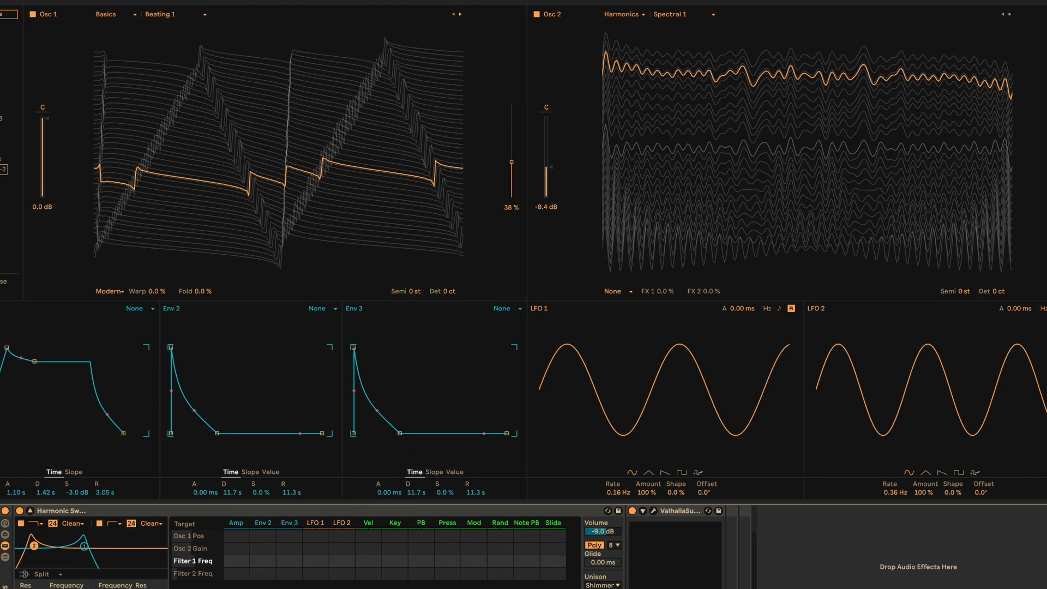
# - Audition Osc 1 without Osc 2, try its wavetable position at 50%, and restore the position and Osc 2
pyautogui.click(536, 14)
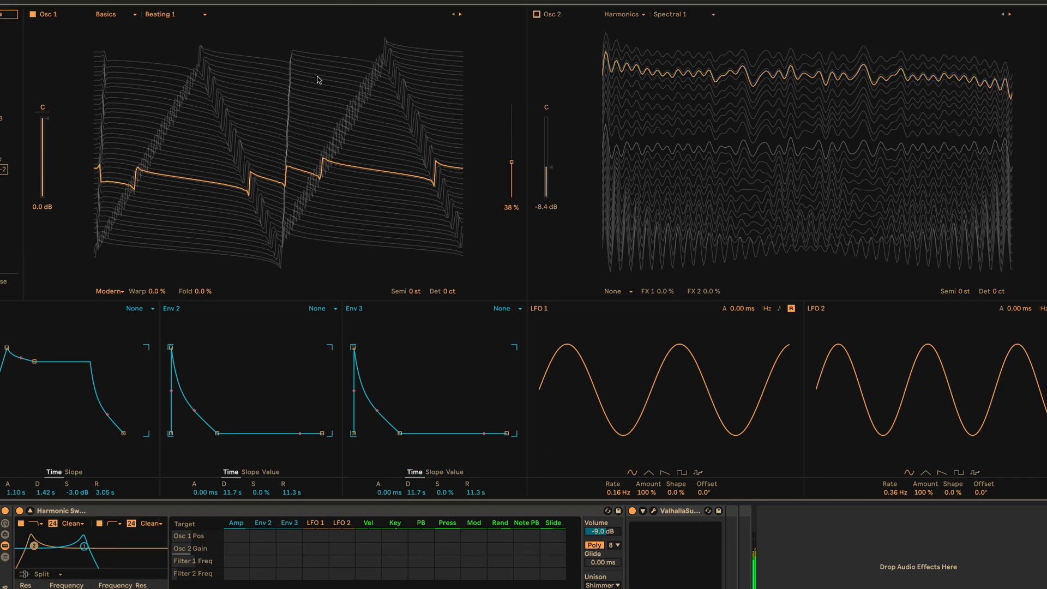
pyautogui.moveTo(309, 174); pyautogui.dragTo(213, 153)
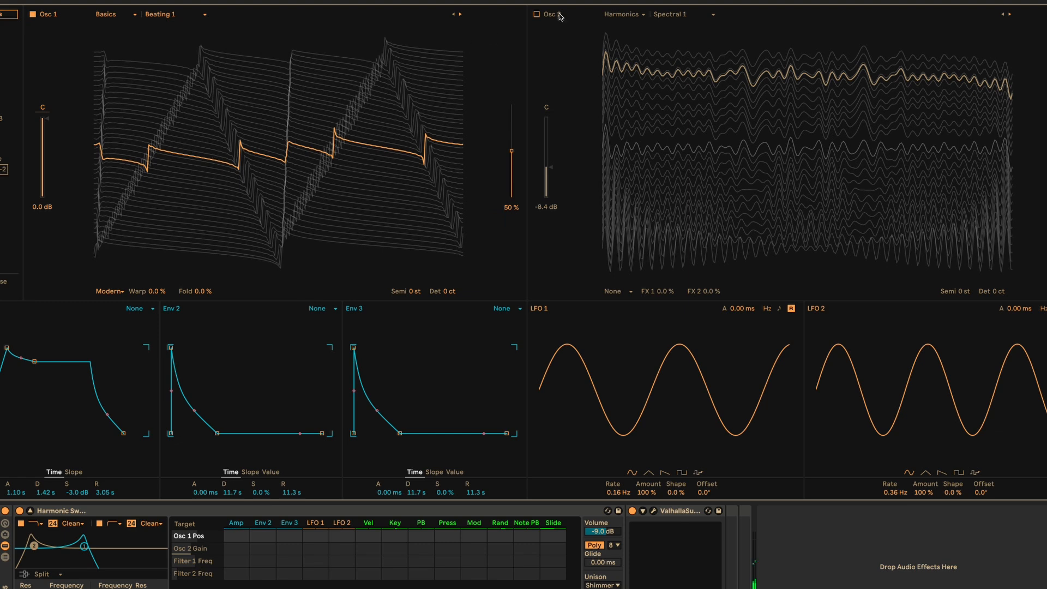
pyautogui.hotkey('ctrl', 'z')
pyautogui.click(537, 15)
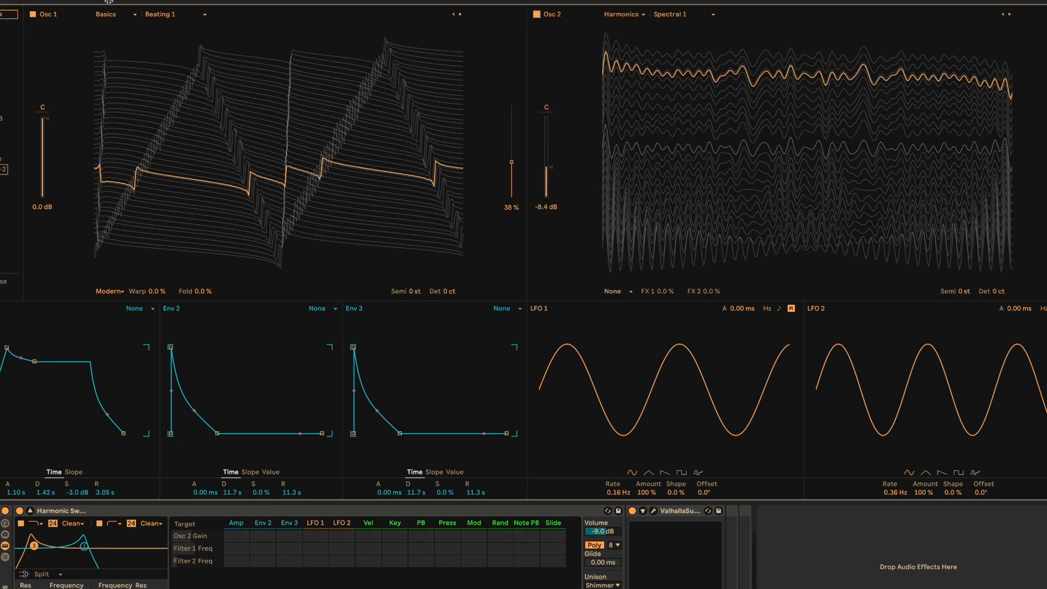
# - Compare Osc 1 and Osc 2 by toggling them on and off, leaving only Osc 2 enabled
pyautogui.click(33, 15)
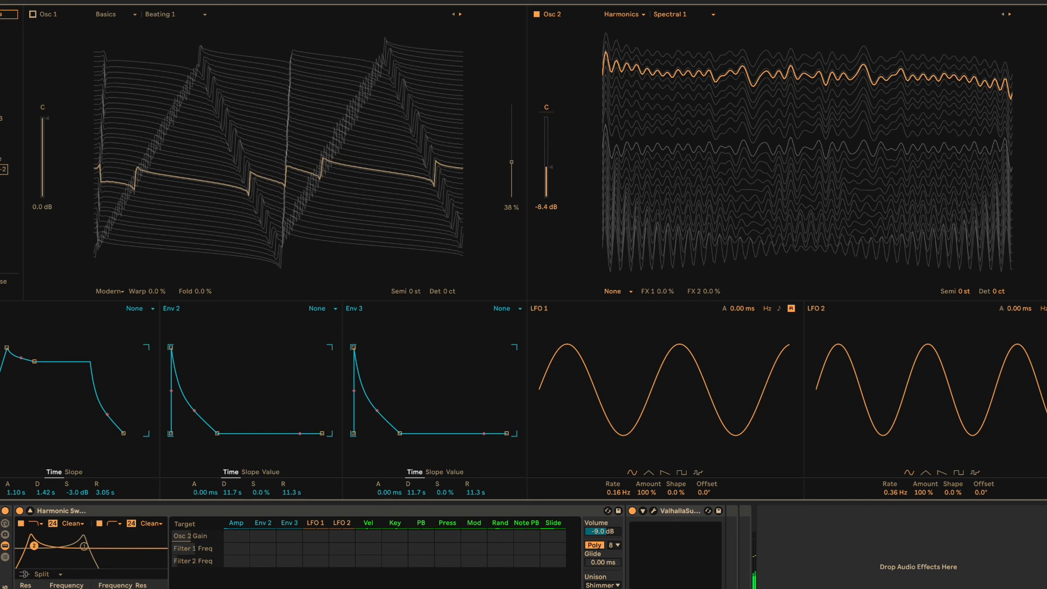
pyautogui.click(32, 14)
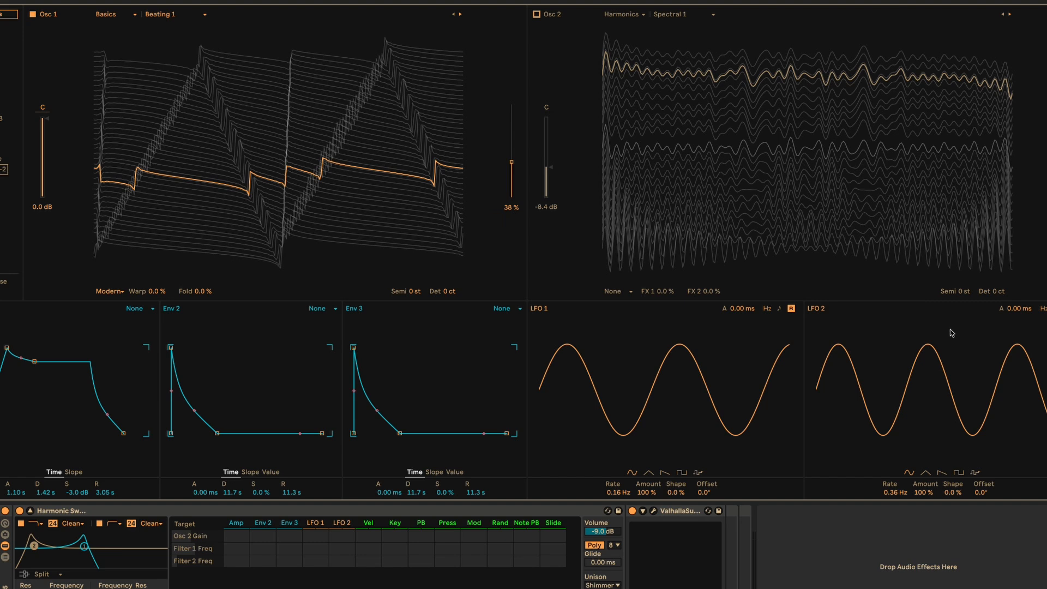
pyautogui.click(33, 14)
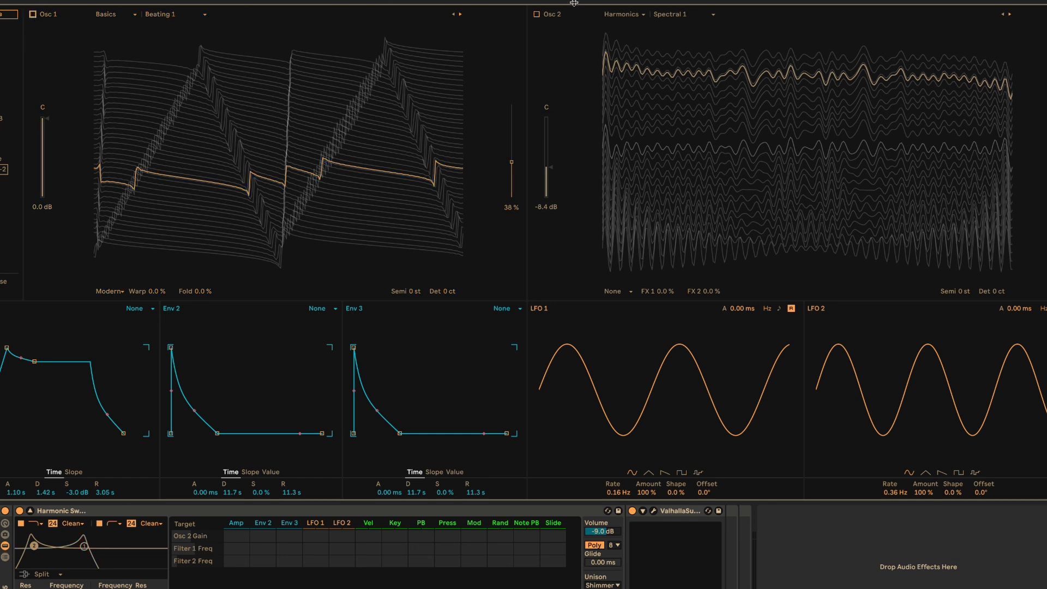
pyautogui.click(538, 15)
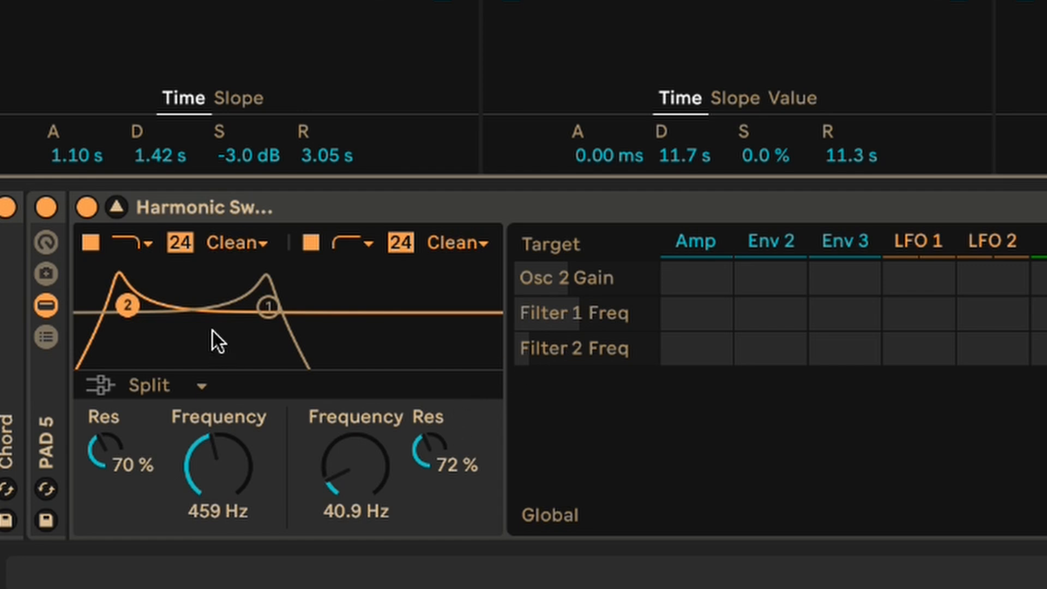
# - Modulate the Filter 2 frequency with Env 2 at 90, and try a base frequency of 123 Hz before undoing it
pyautogui.click(358, 473)
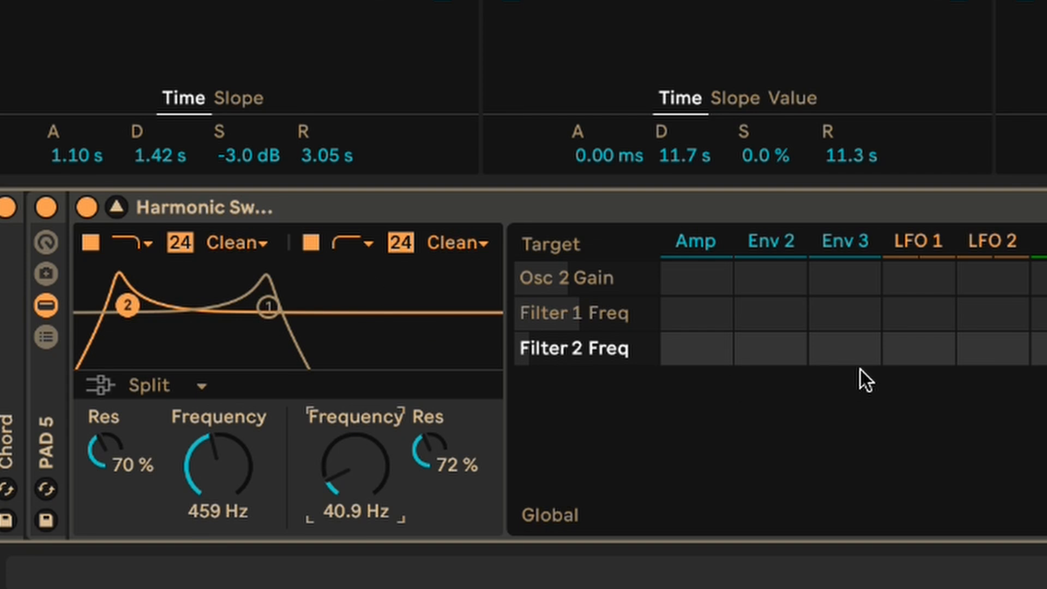
pyautogui.moveTo(783, 355); pyautogui.dragTo(783, 308)
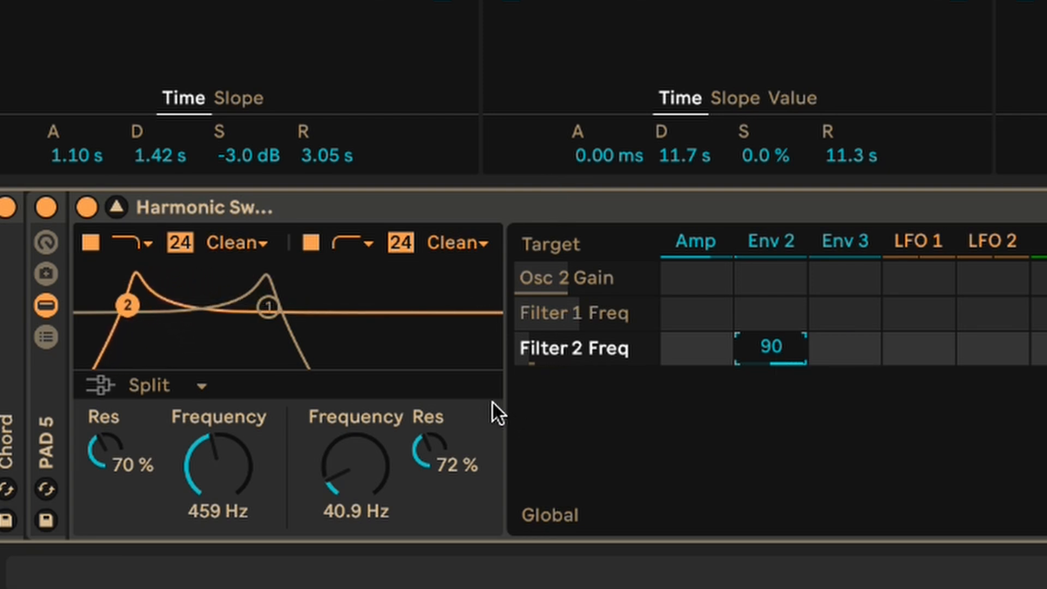
pyautogui.moveTo(351, 464)
pyautogui.mouseDown()
pyautogui.moveTo(352, 388)
pyautogui.moveTo(343, 469)
pyautogui.mouseUp()
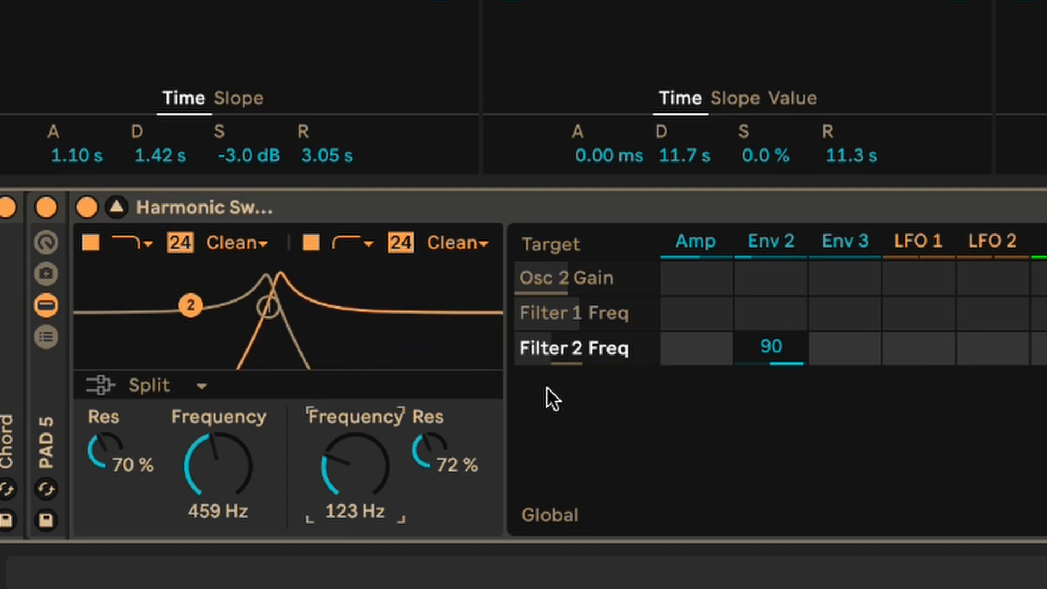
pyautogui.press('super+z')
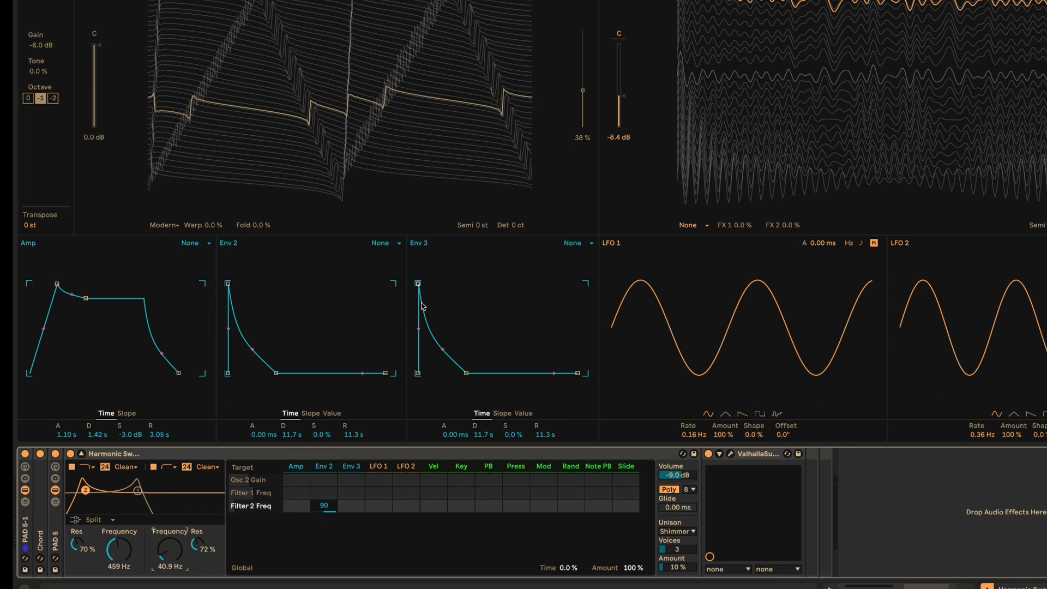
# - Modulate the Osc 2 gain with Env 2 at an amount of 100
pyautogui.click(619, 107)
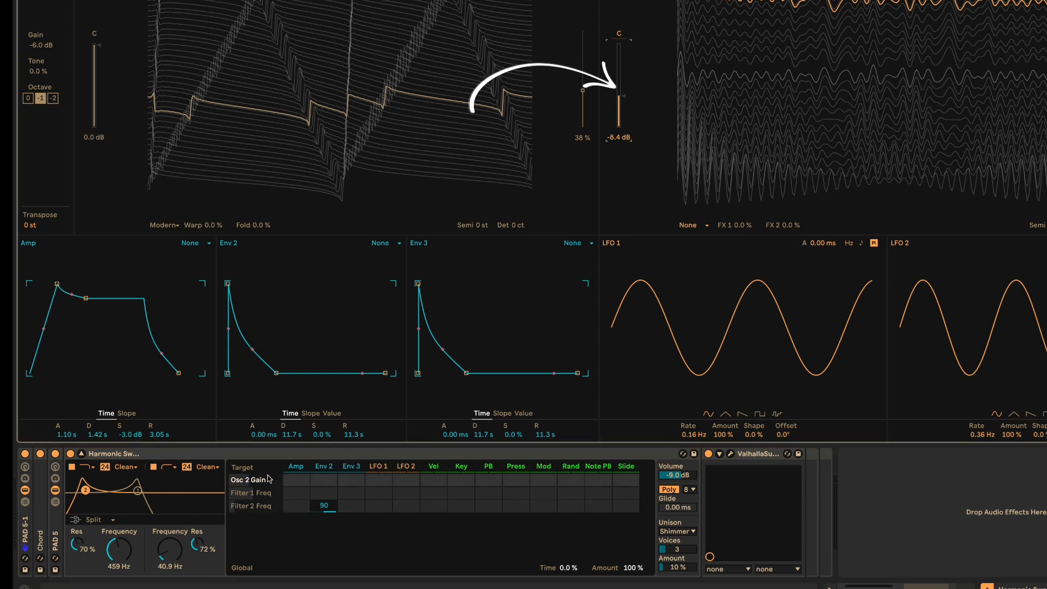
pyautogui.moveTo(324, 479); pyautogui.dragTo(324, 476)
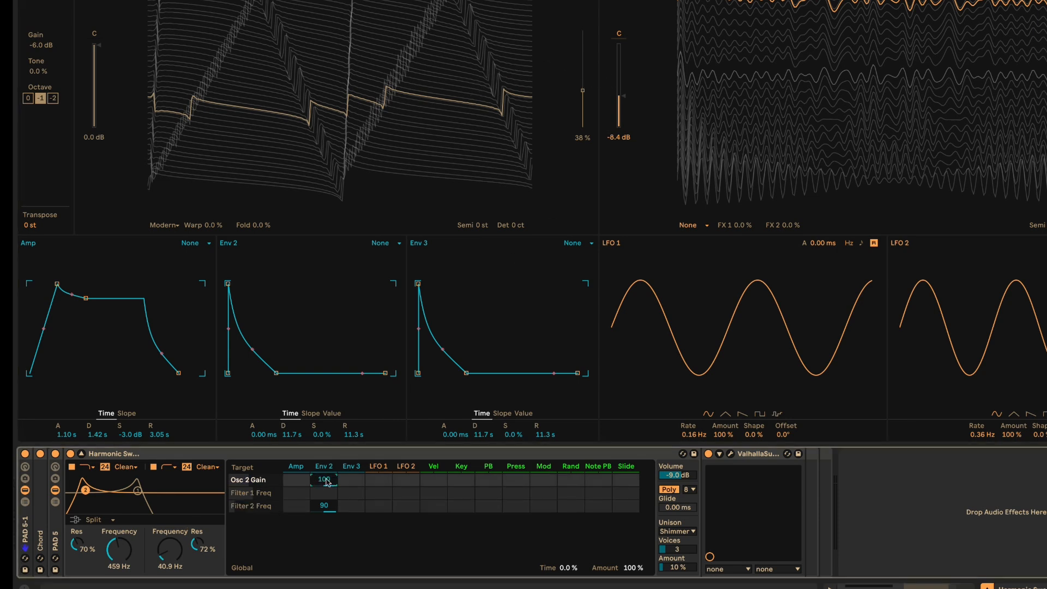
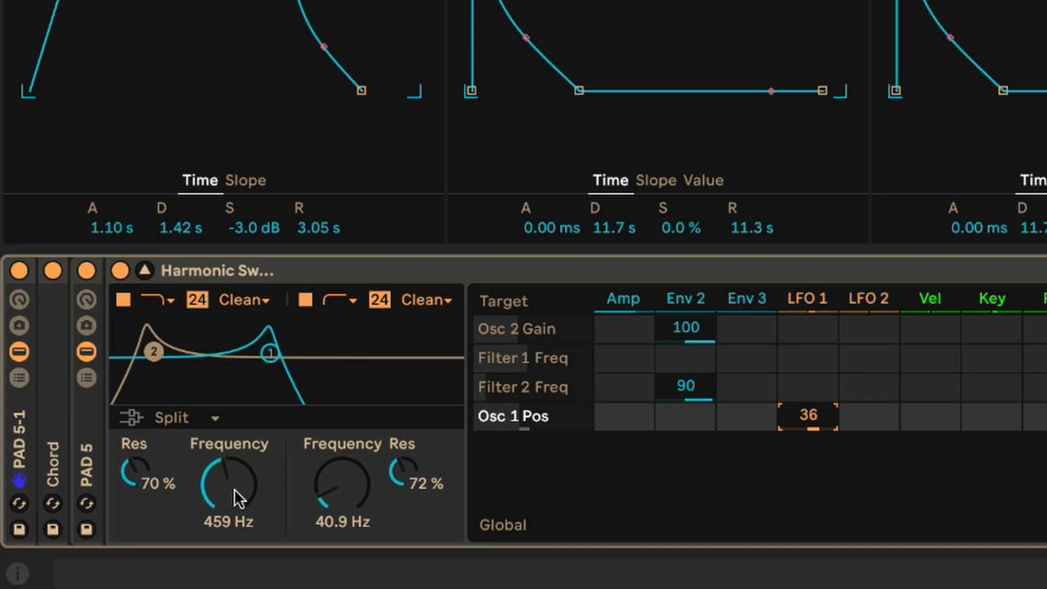
# - Add the Filter 1 frequency to the modulation matrix and modulate it with LFO 1
pyautogui.click(234, 489)
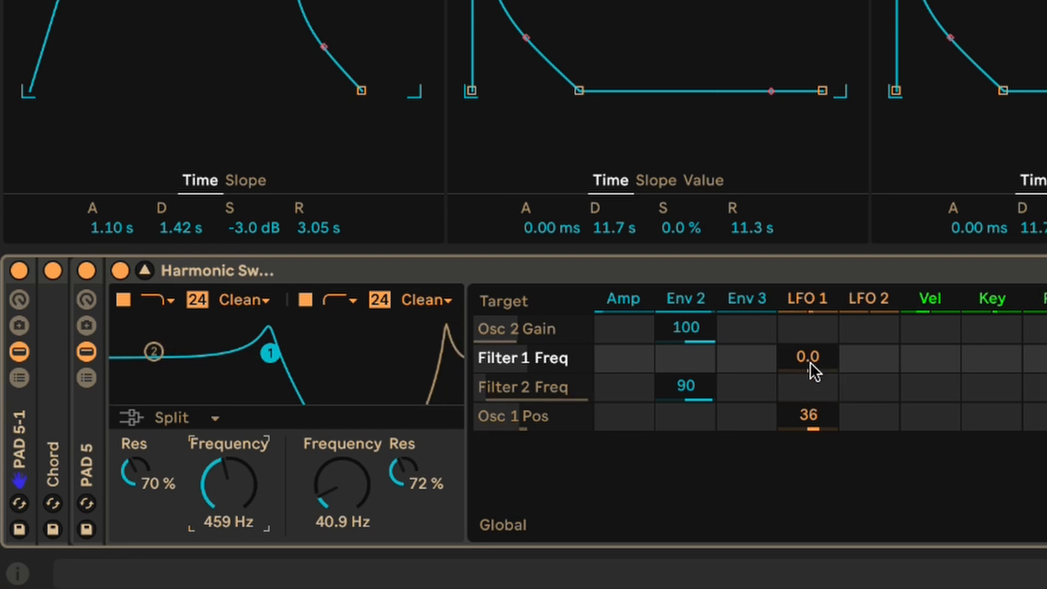
pyautogui.moveTo(810, 361); pyautogui.dragTo(810, 404)
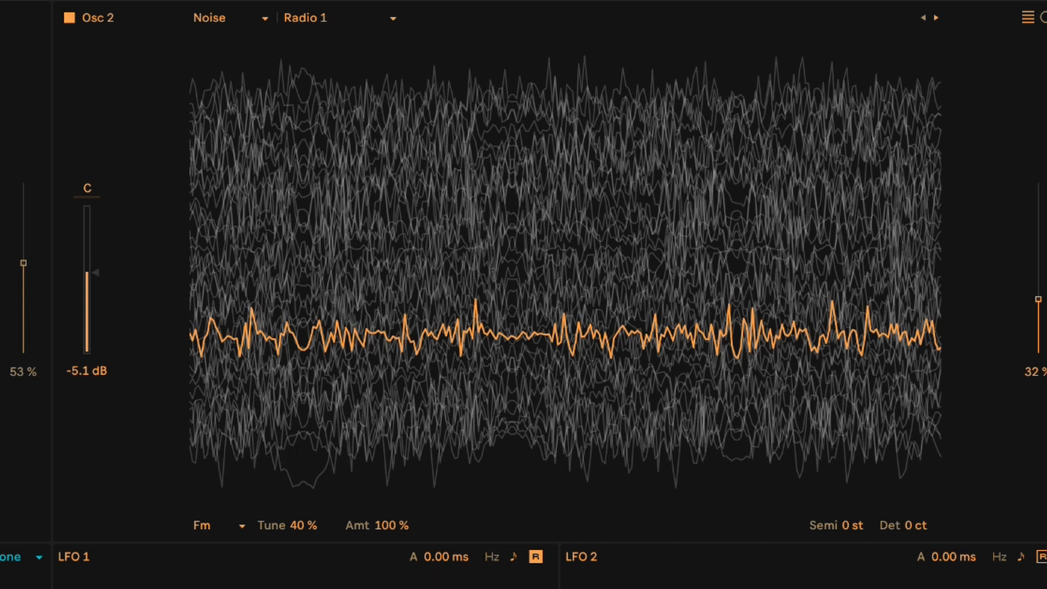
# - Try Osc 2 with its effect mode at None and its wavetable position at 69%, and restore 32% and Fm
pyautogui.click(218, 532)
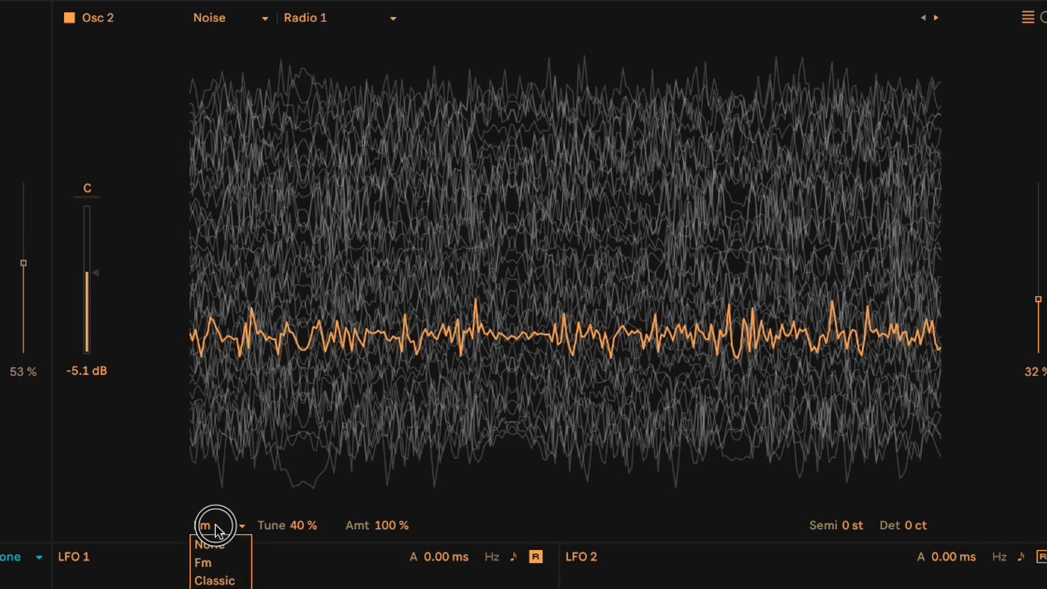
pyautogui.click(219, 539)
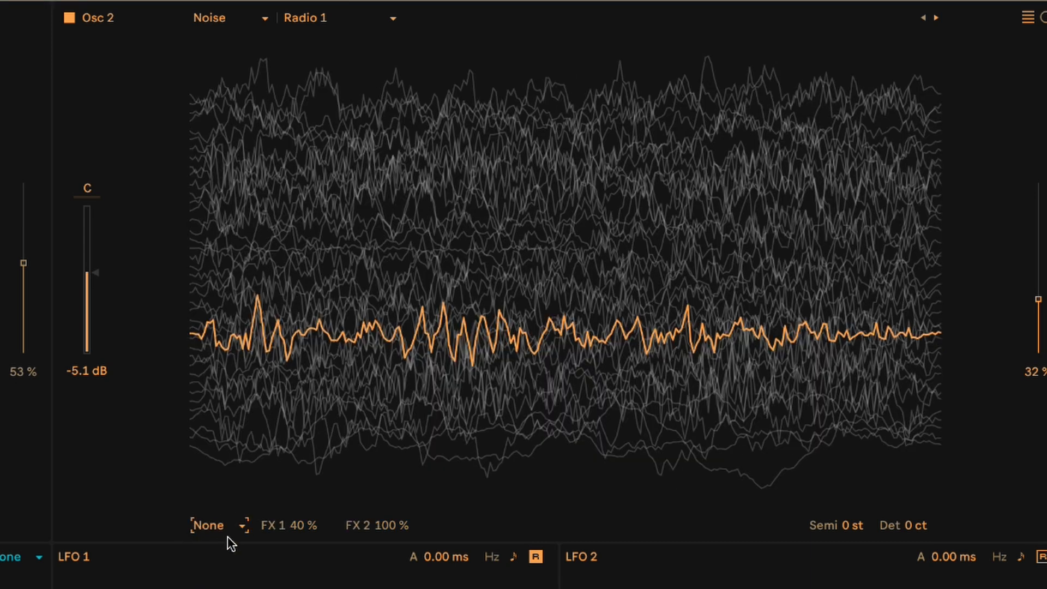
pyautogui.moveTo(499, 330); pyautogui.dragTo(499, 202)
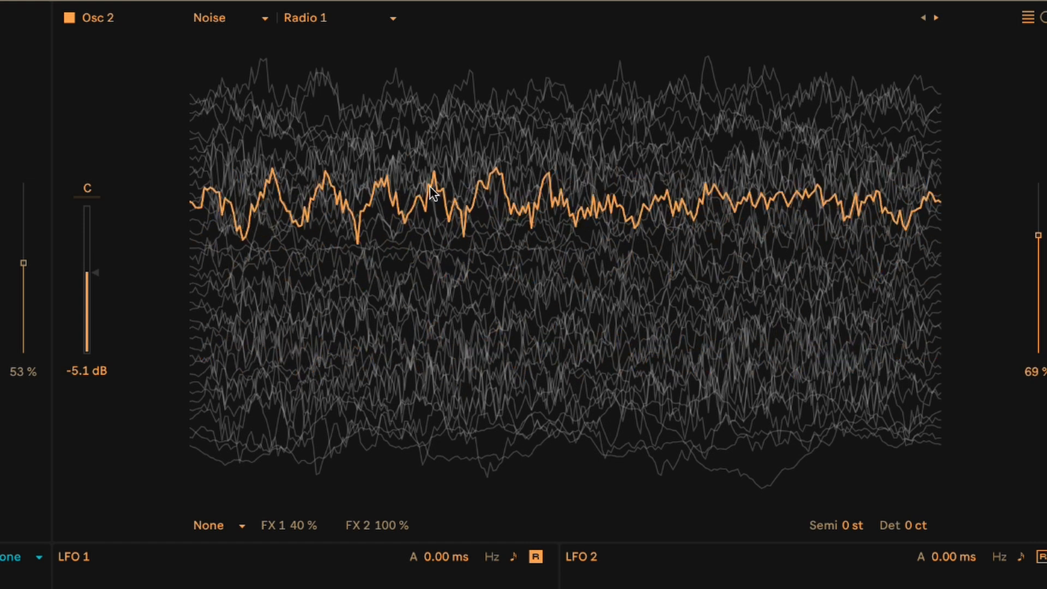
pyautogui.moveTo(432, 193); pyautogui.dragTo(433, 333)
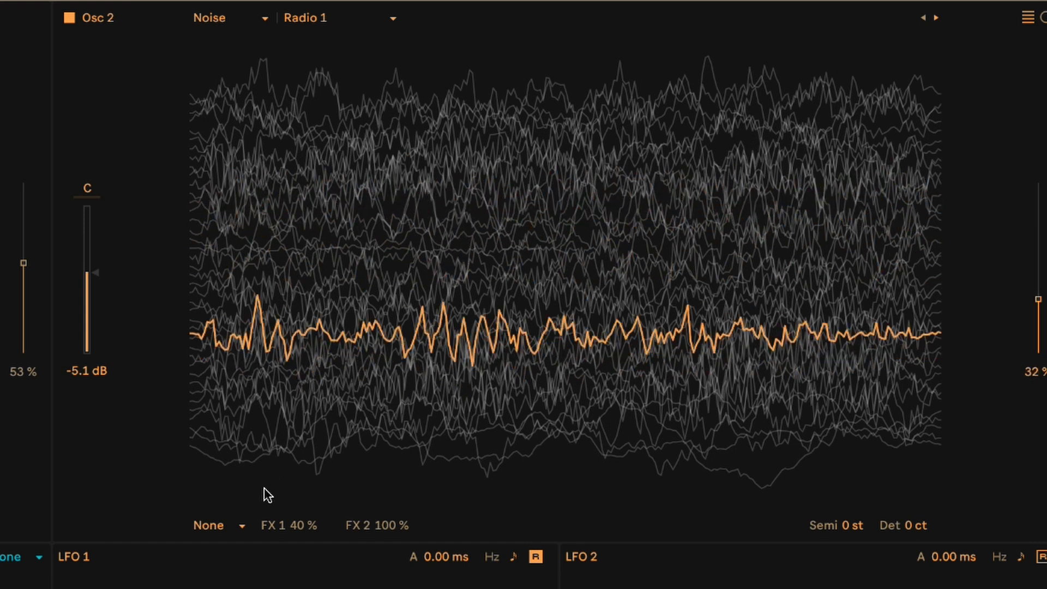
pyautogui.click(241, 529)
pyautogui.click(236, 562)
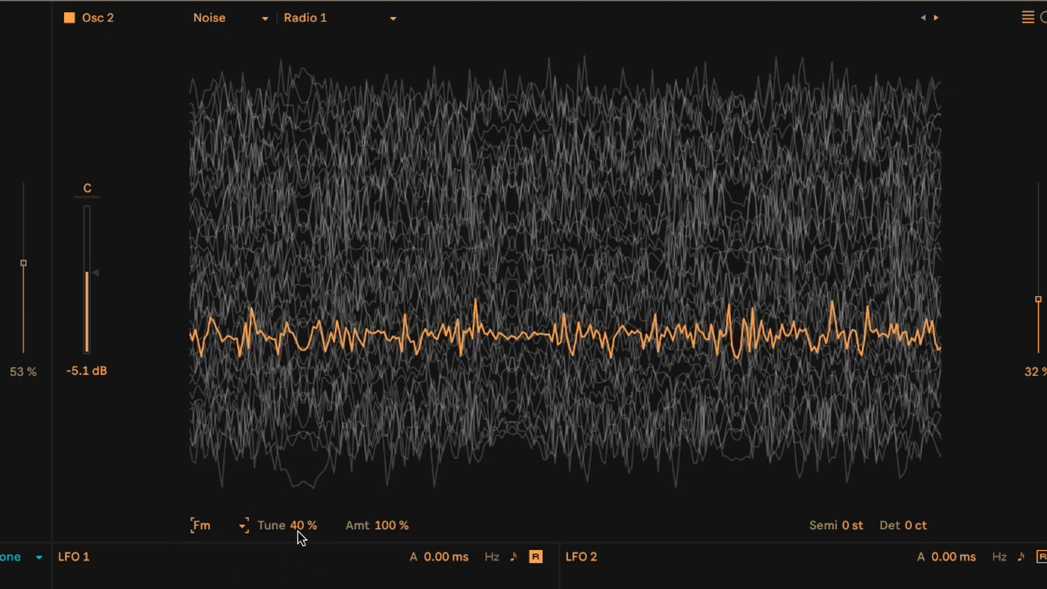
# - Try the Osc 2 FM tune at -19%, undo it, and try varying the FM amount
pyautogui.moveTo(299, 532)
pyautogui.mouseDown()
pyautogui.moveTo(299, 499)
pyautogui.moveTo(299, 553)
pyautogui.moveTo(300, 537)
pyautogui.mouseUp()
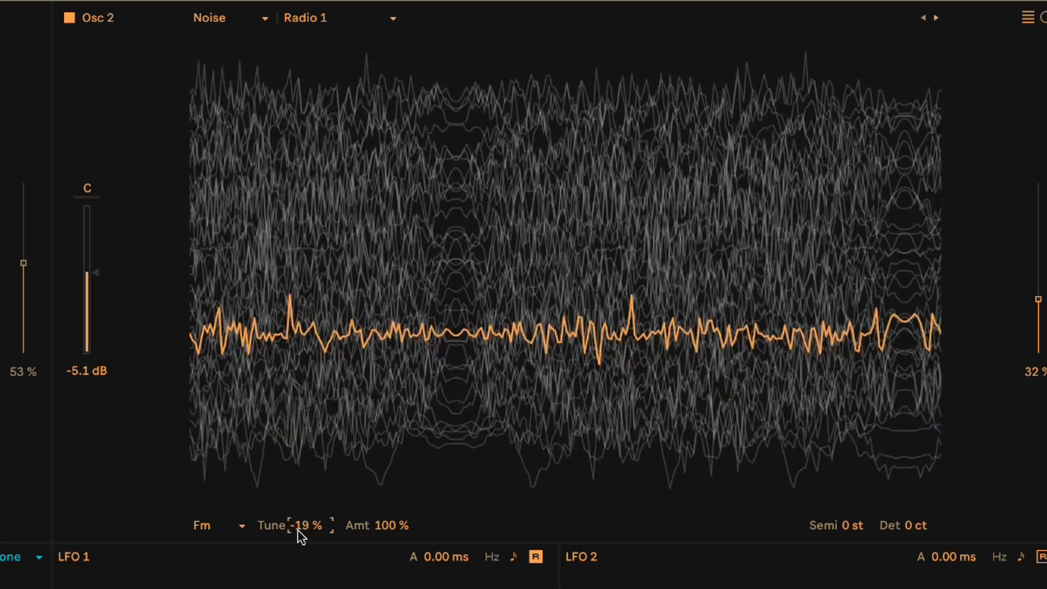
pyautogui.press('super+z')
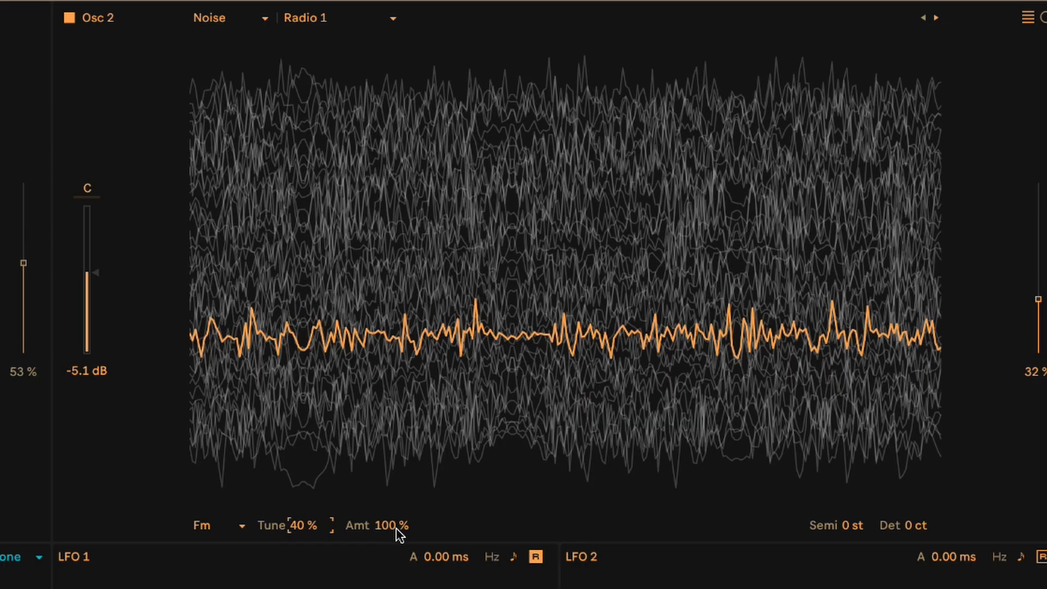
pyautogui.moveTo(396, 528); pyautogui.dragTo(396, 505)
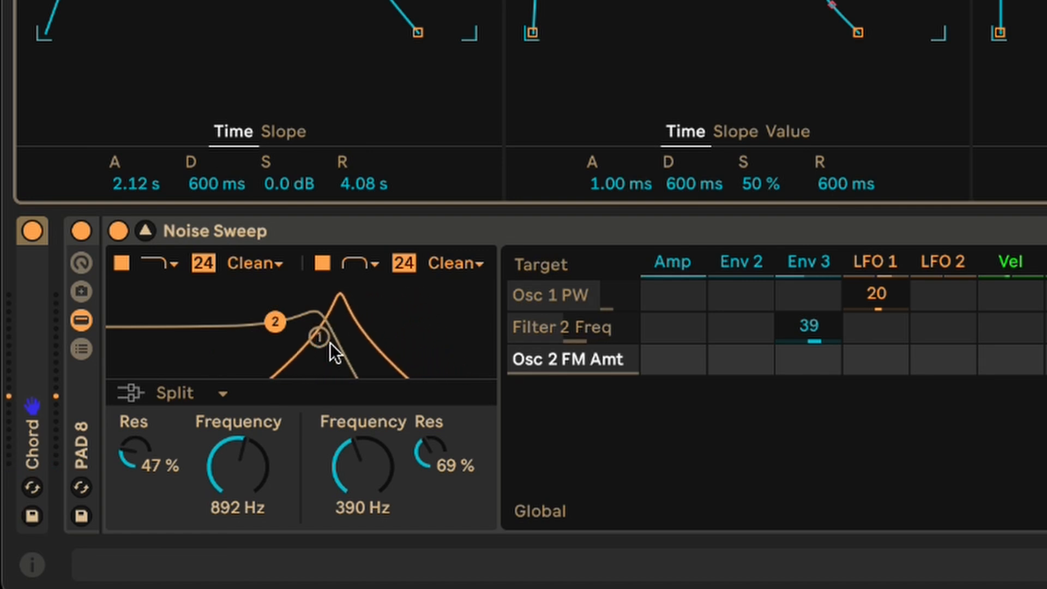
# - Try the Filter 2 frequency of the Noise Sweep pad at 181 Hz and undo the change
pyautogui.moveTo(345, 484); pyautogui.dragTo(346, 513)
pyautogui.moveTo(363, 467); pyautogui.dragTo(342, 475)
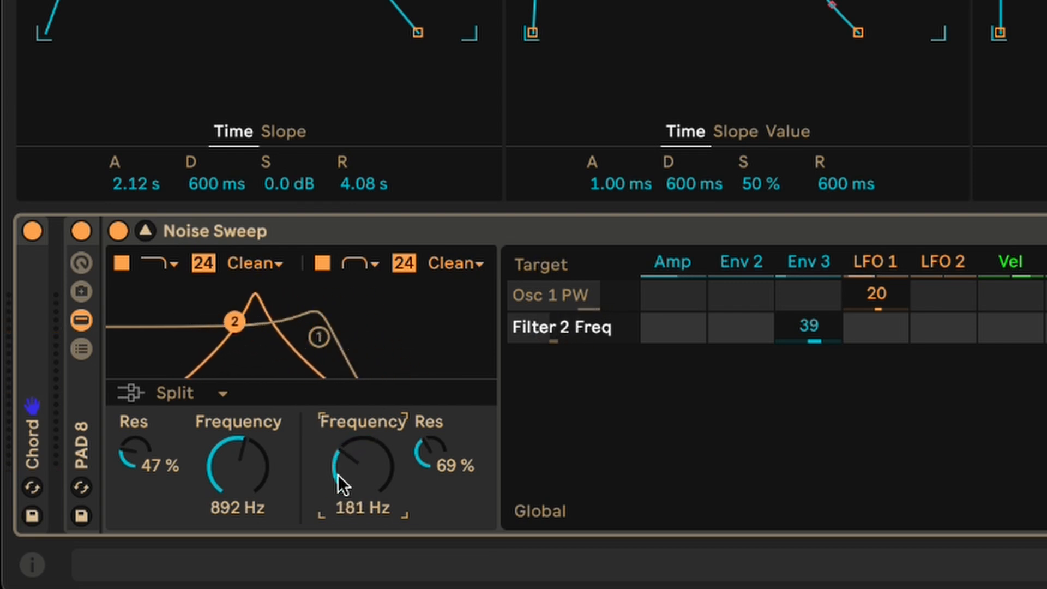
pyautogui.press('super+z')
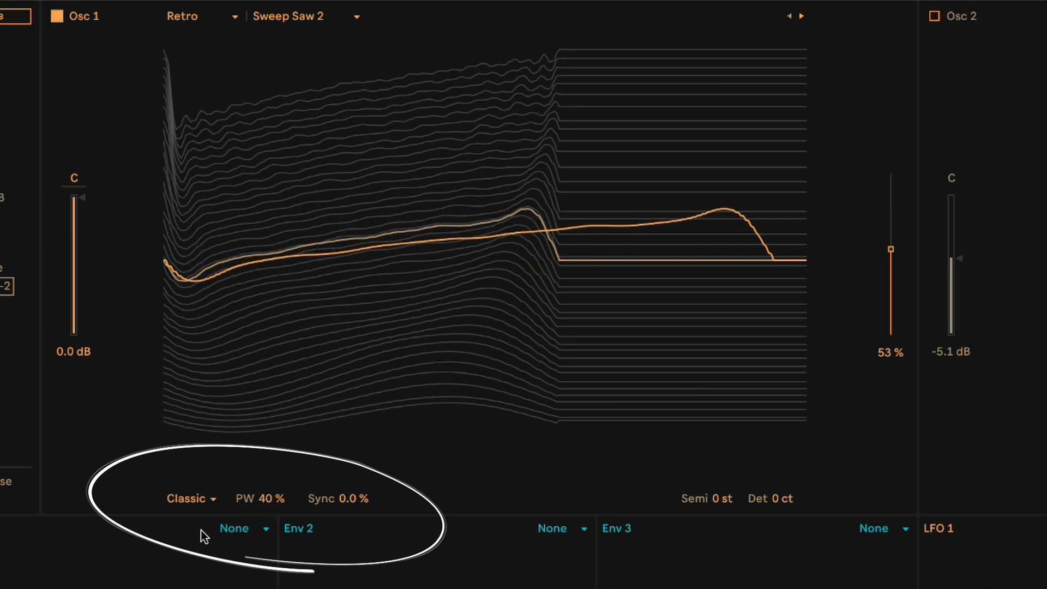
# - Try Osc 1 with its effect mode at None while sweeping the wavetable position, and restore the Classic mode
pyautogui.click(211, 500)
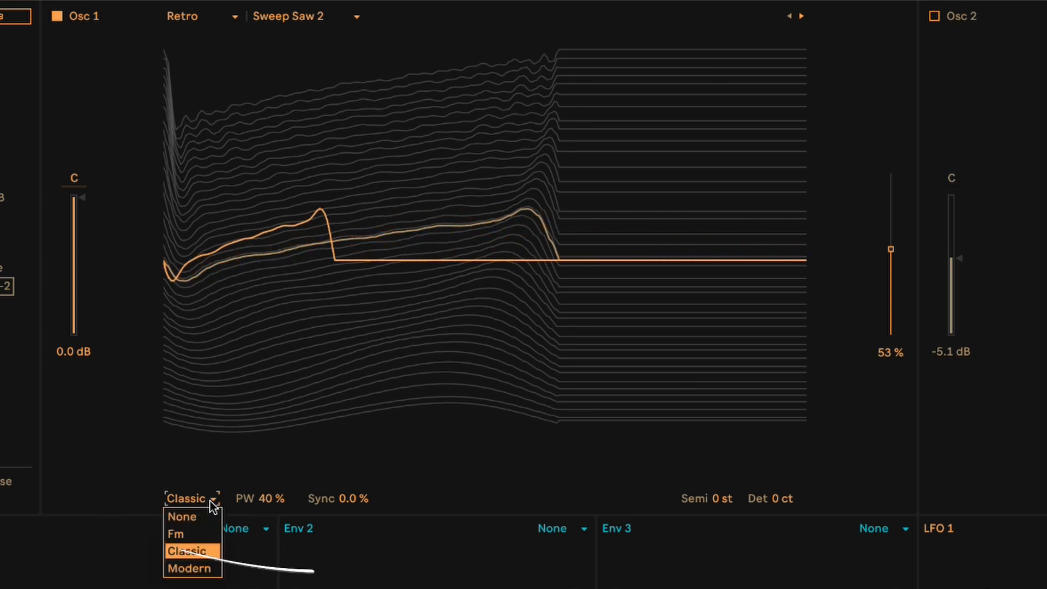
pyautogui.click(198, 514)
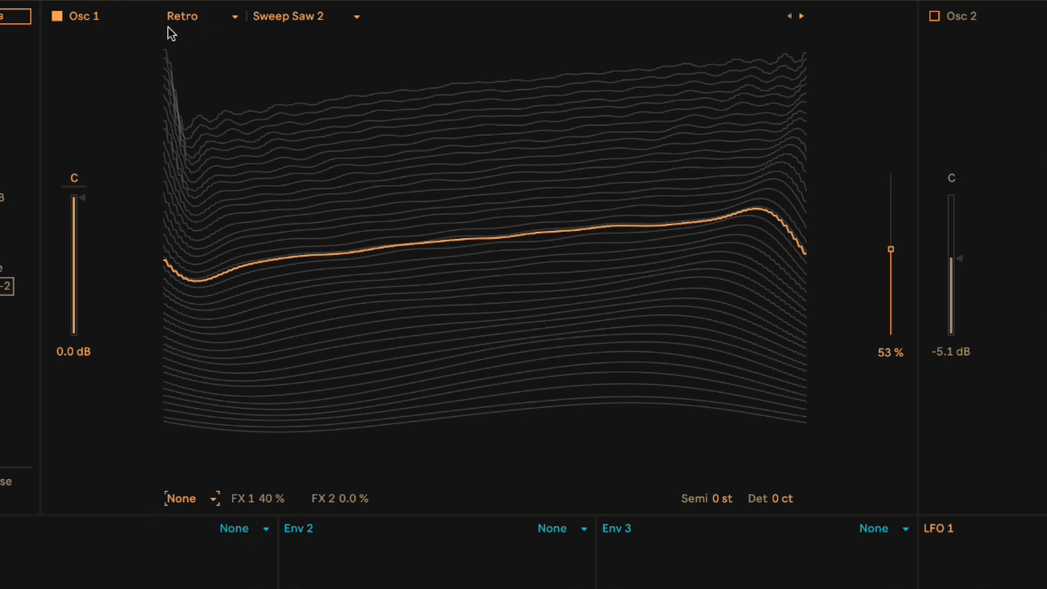
pyautogui.moveTo(489, 226)
pyautogui.mouseDown()
pyautogui.moveTo(489, 217)
pyautogui.moveTo(490, 349)
pyautogui.moveTo(489, 103)
pyautogui.moveTo(489, 361)
pyautogui.moveTo(489, 148)
pyautogui.moveTo(336, 103)
pyautogui.mouseUp()
pyautogui.click(213, 501)
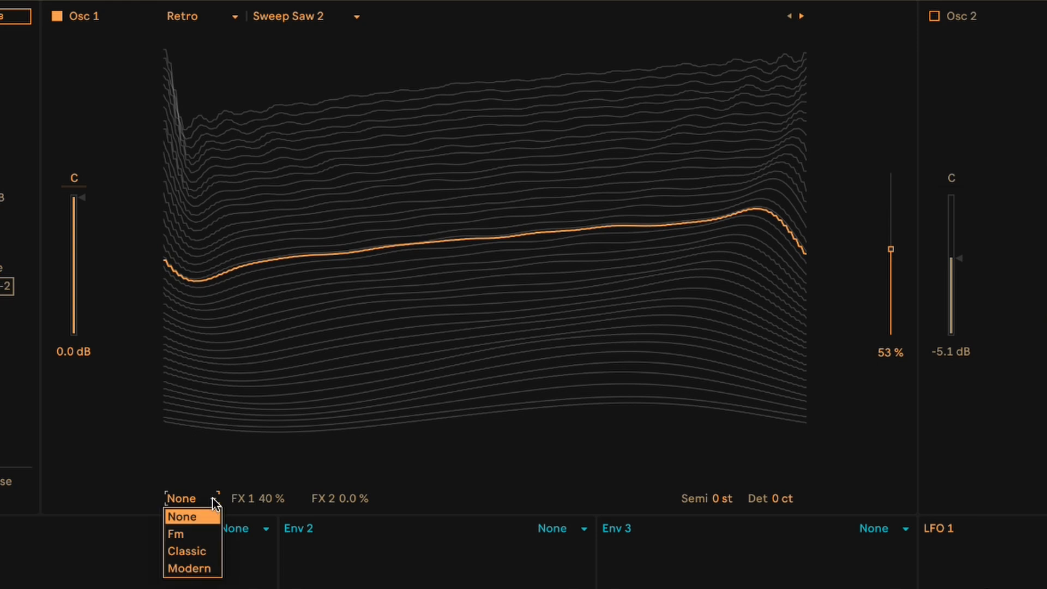
pyautogui.click(199, 552)
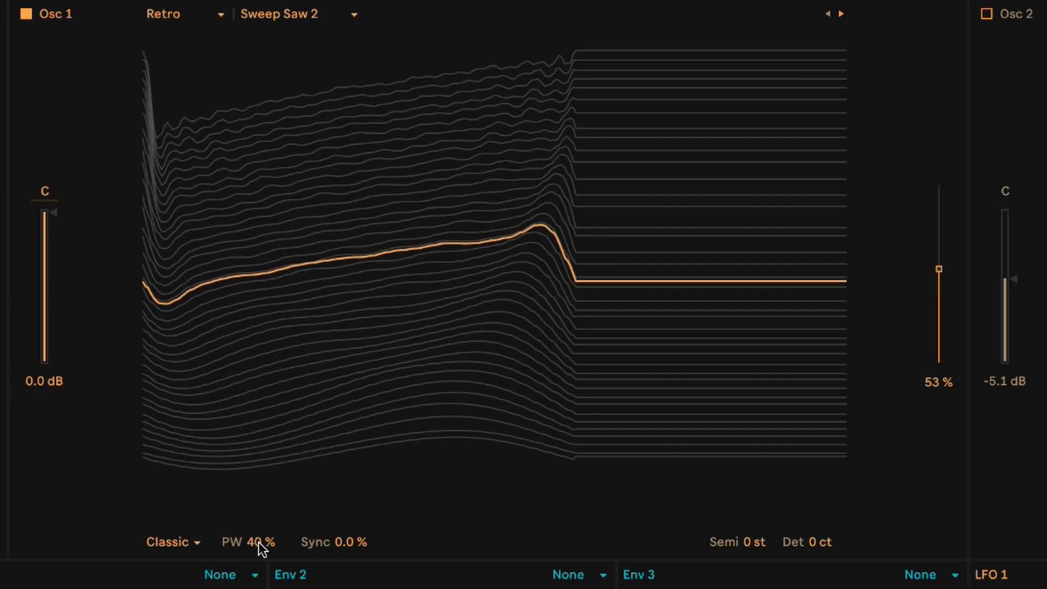
# - Try the Osc 1 pulse width at 55% and Sync at 41%, and undo the changes
pyautogui.moveTo(261, 542)
pyautogui.mouseDown()
pyautogui.moveTo(261, 509)
pyautogui.moveTo(261, 586)
pyautogui.moveTo(261, 500)
pyautogui.moveTo(261, 588)
pyautogui.moveTo(261, 503)
pyautogui.moveTo(261, 532)
pyautogui.mouseUp()
pyautogui.moveTo(344, 546); pyautogui.dragTo(344, 523)
pyautogui.moveTo(261, 541); pyautogui.dragTo(261, 516)
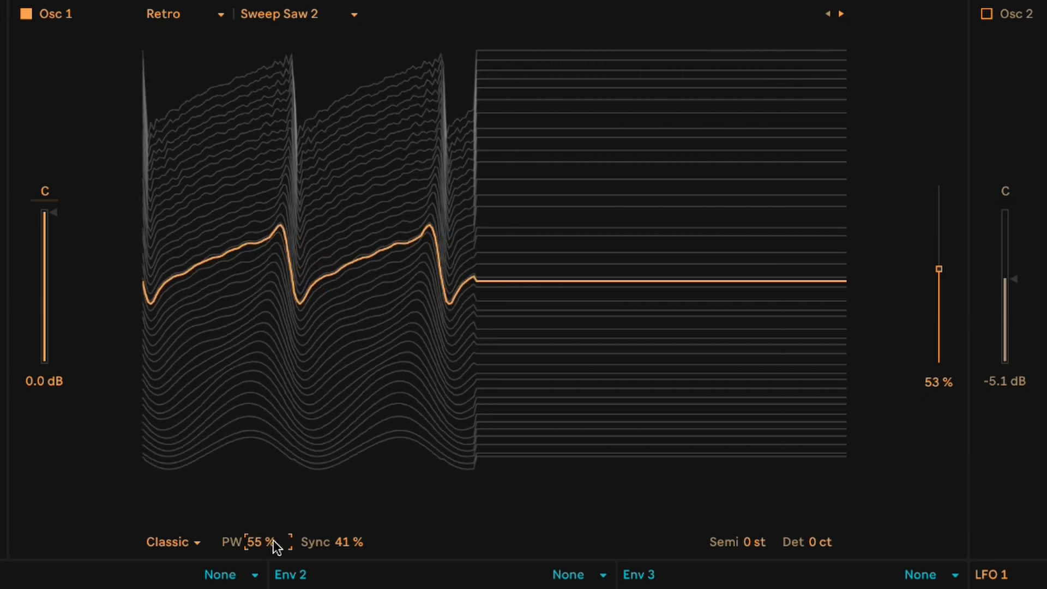
pyautogui.hotkey('ctrl', 'z')
pyautogui.hotkey('ctrl', 'z')
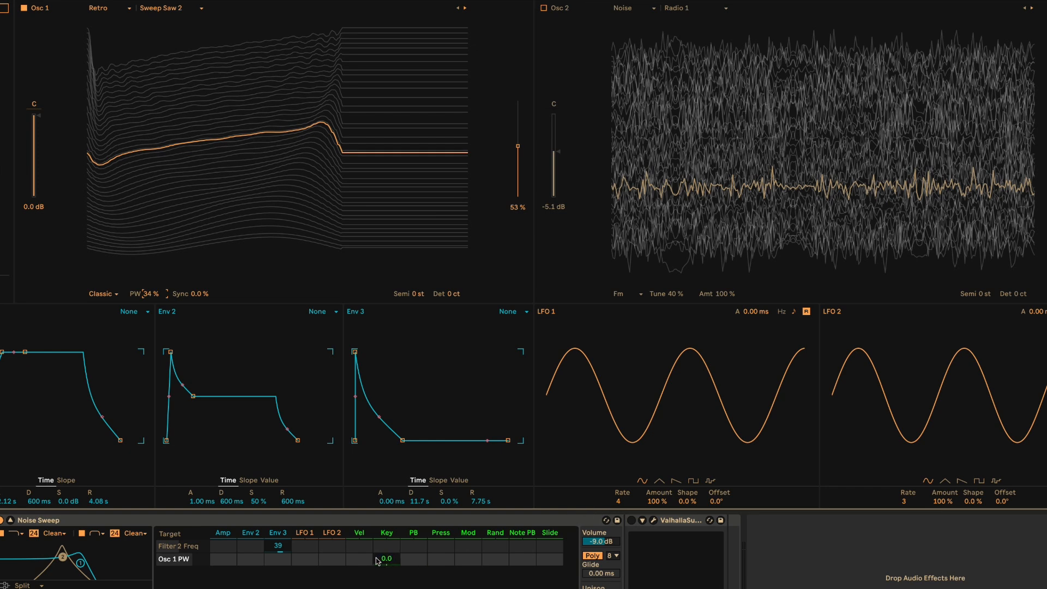
# - Modulate the Osc 1 pulse width with LFO 1 at an amount of 20 and set the base pulse width to 40%
pyautogui.moveTo(305, 558); pyautogui.dragTo(305, 552)
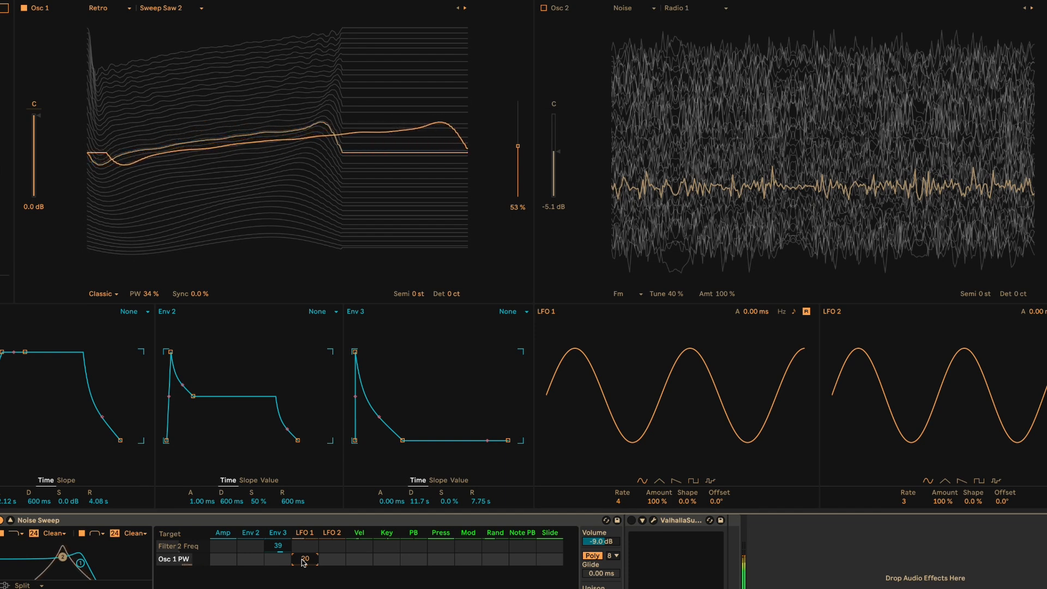
pyautogui.click(161, 294)
pyautogui.moveTo(161, 295); pyautogui.dragTo(161, 288)
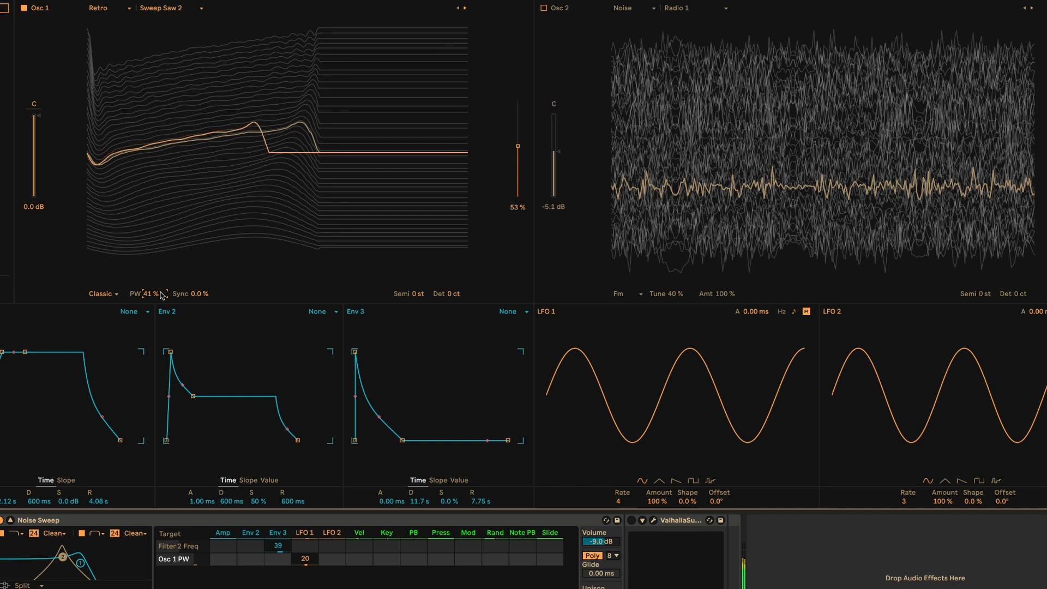
pyautogui.write('40')
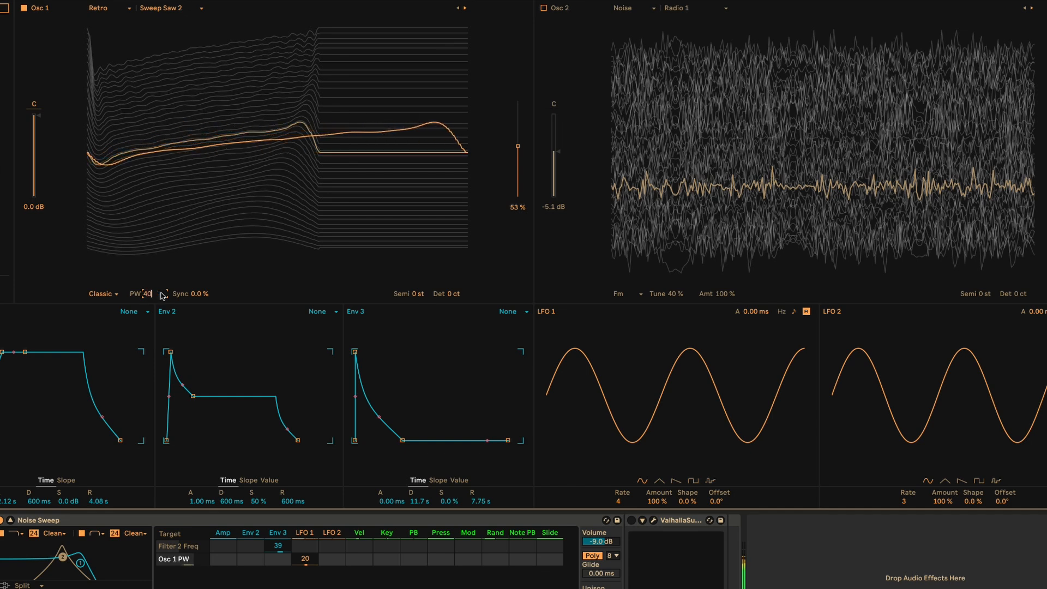
pyautogui.press('Return')
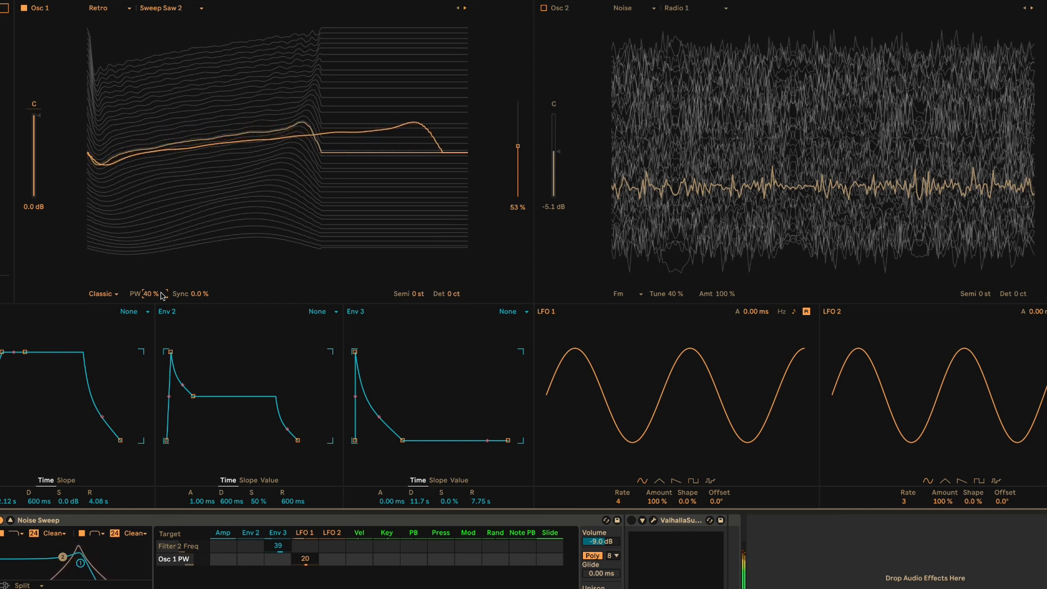
# - Turn on Osc 2 and the Valhalla effect that follows the Noise Sweep instrument
pyautogui.click(544, 9)
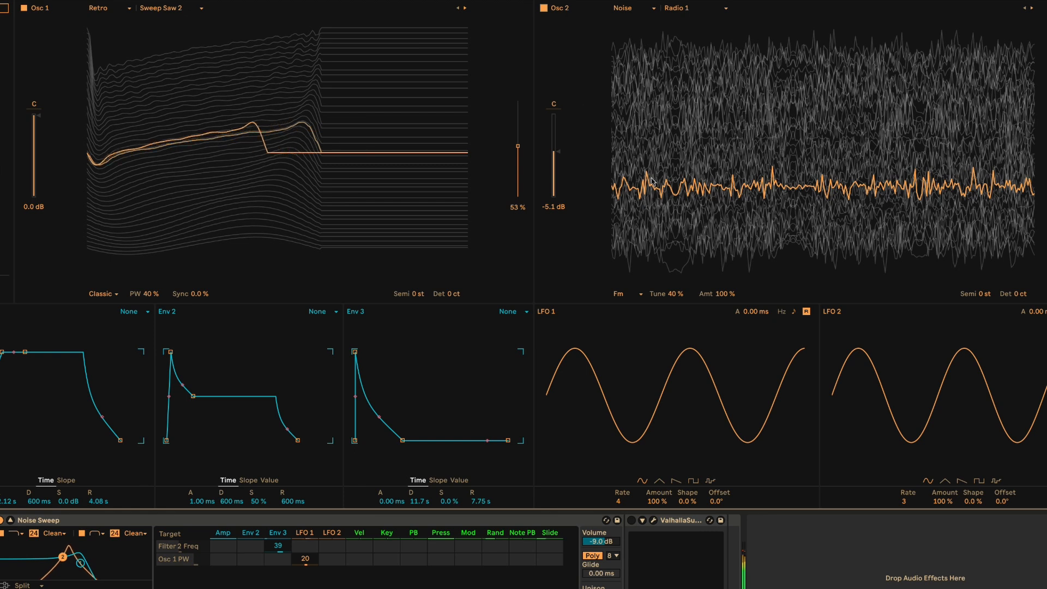
pyautogui.click(632, 521)
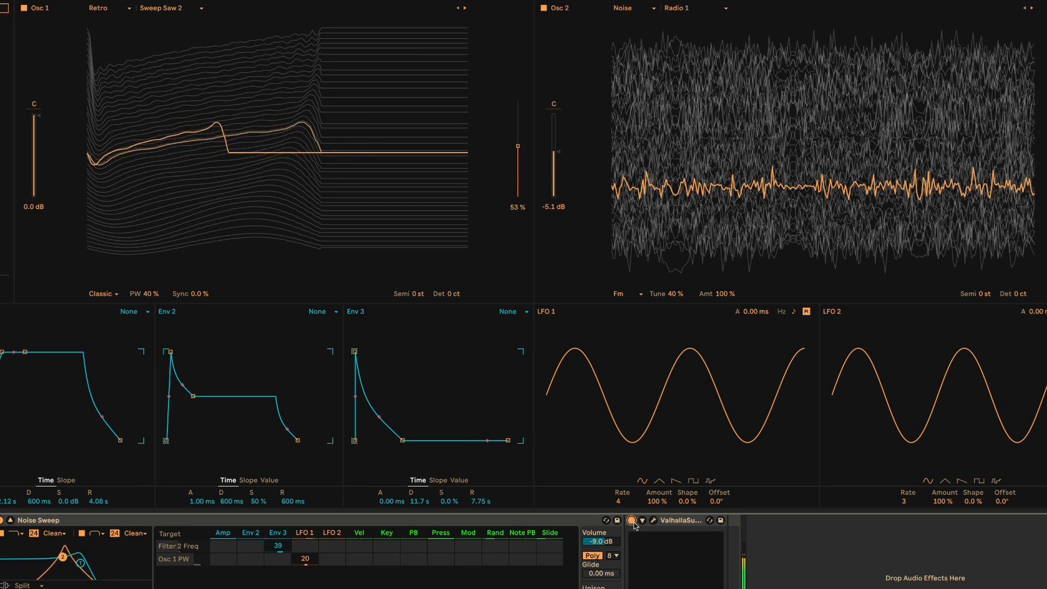